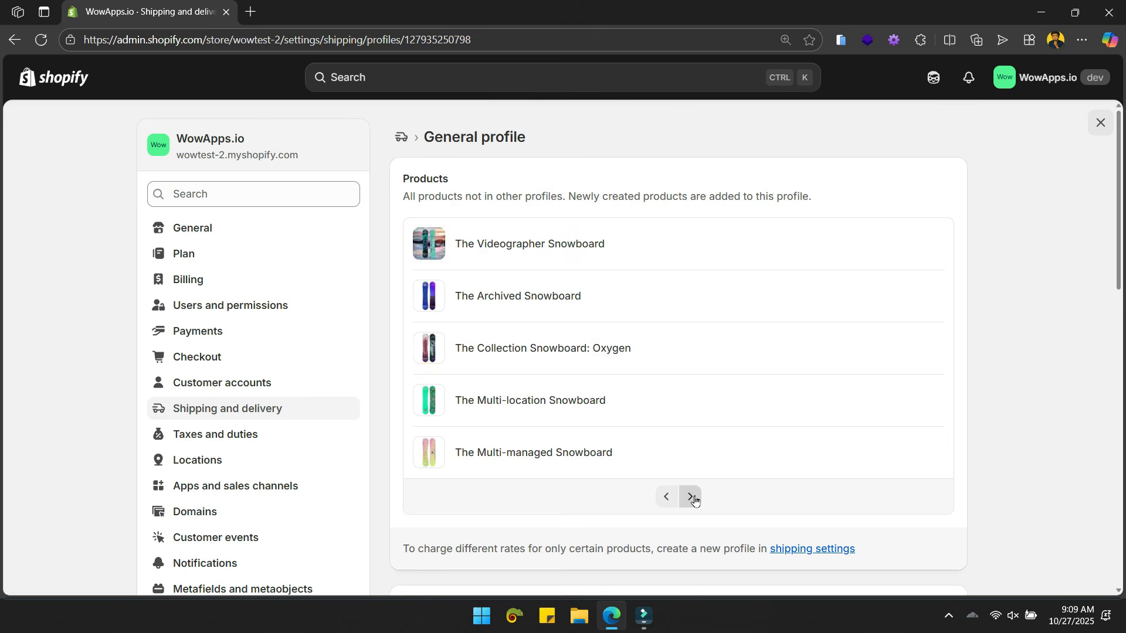
- Examine the general shipping profile's products, fulfillment location, shipping zone, rate and the locations it does not ship from
click(692, 498)
key(alt+Left)
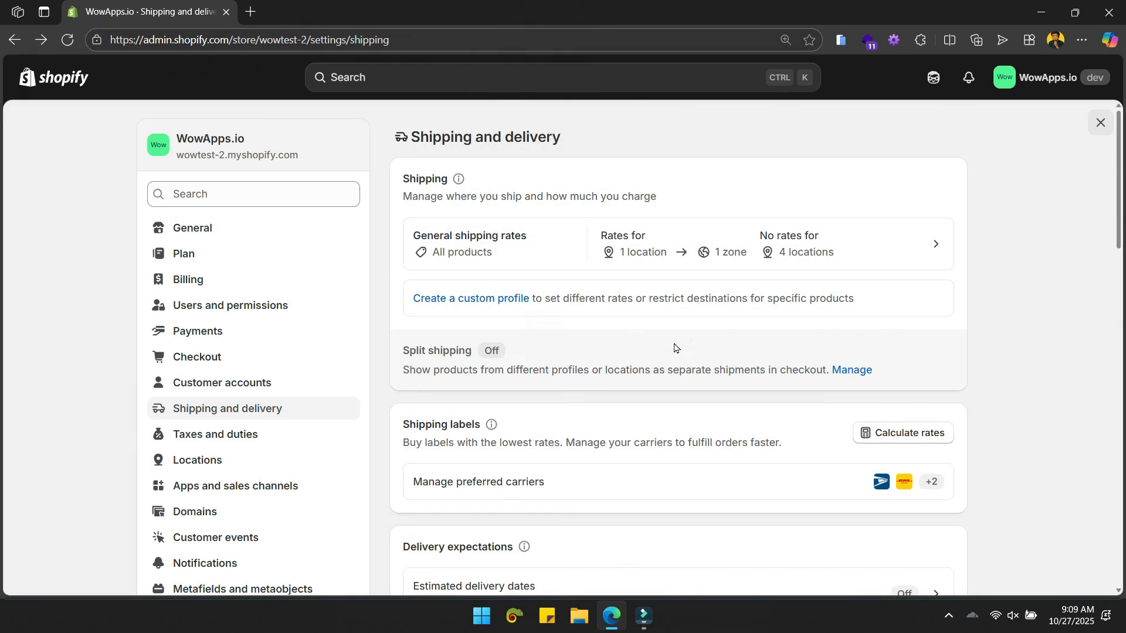
click(479, 299)
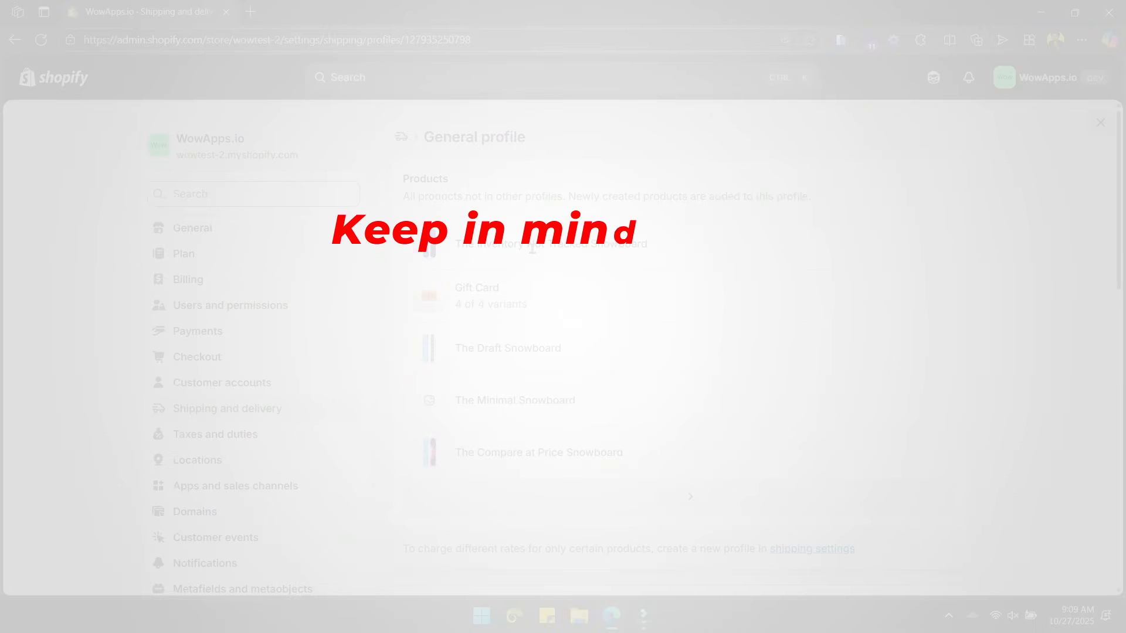
scroll(546, 257, down, 6)
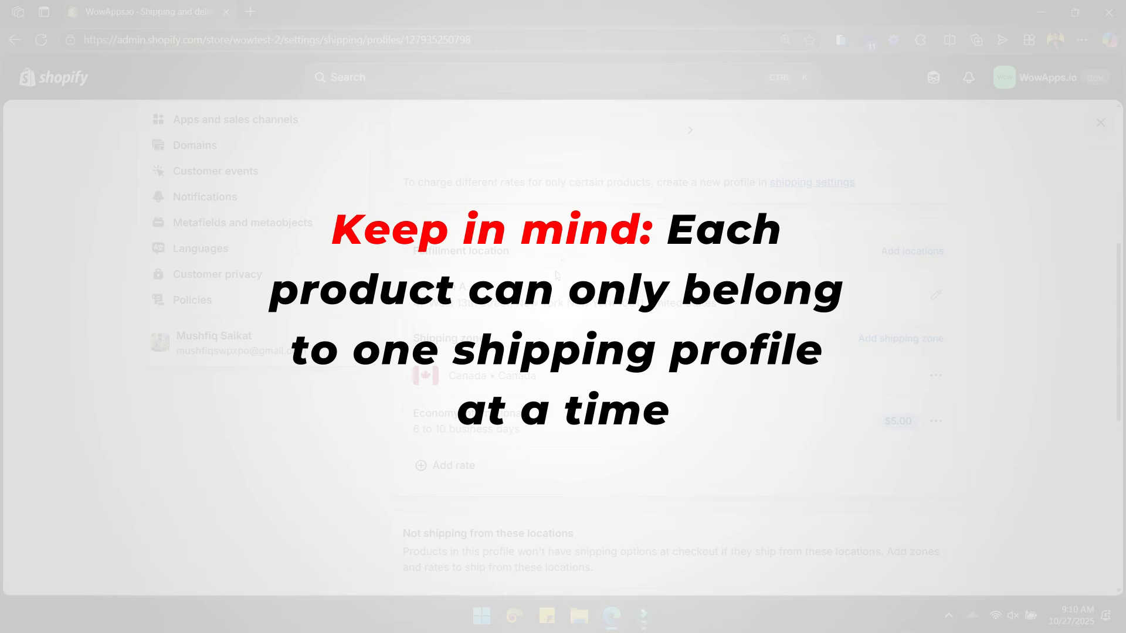
scroll(528, 281, down, 1)
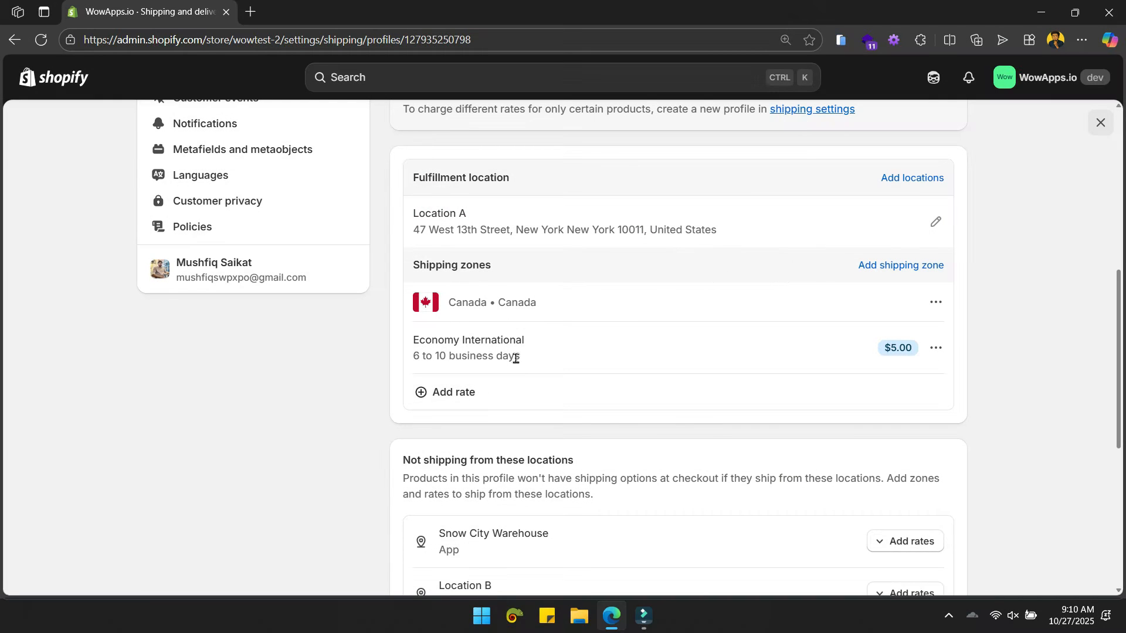
click(449, 405)
click(410, 198)
click(414, 251)
click(714, 517)
scroll(782, 466, up, 8)
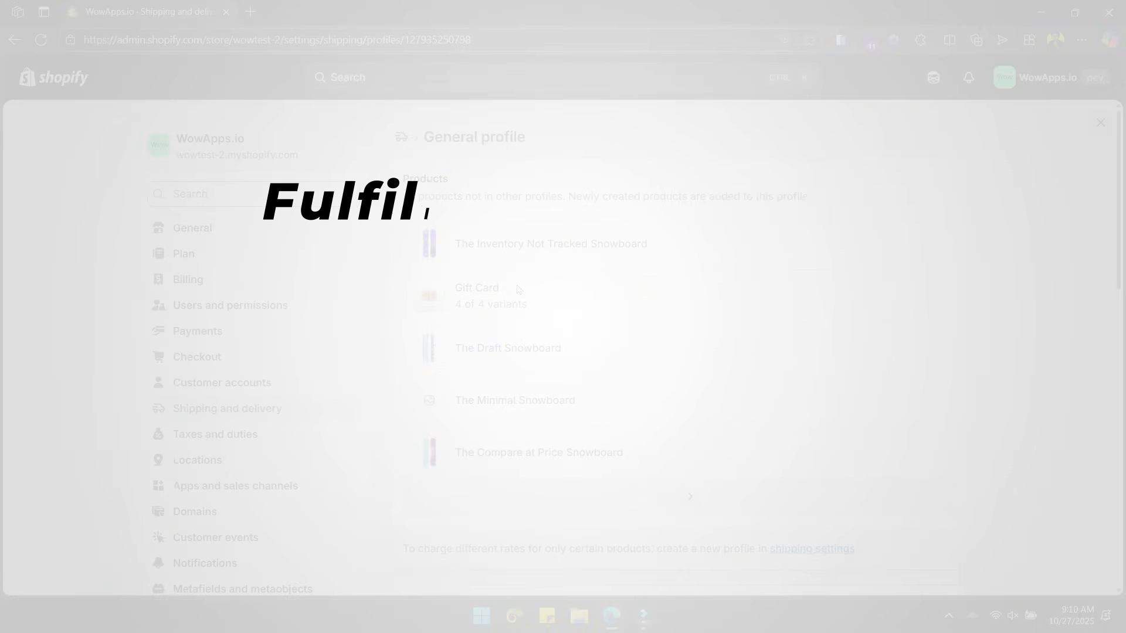
click(401, 137)
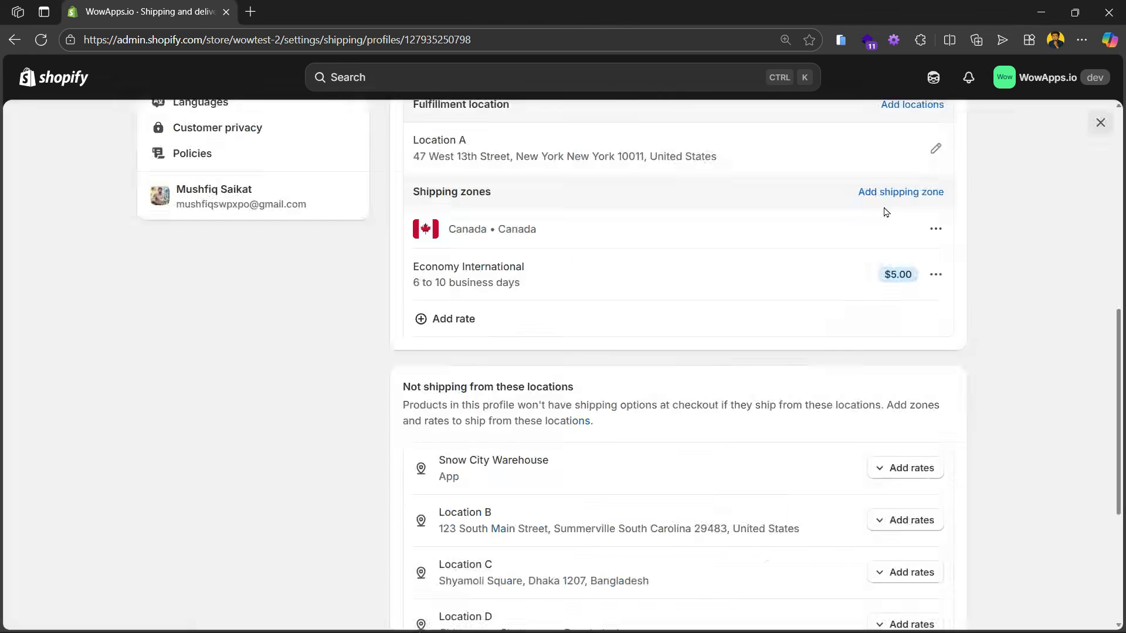
- Open a new shipping zone for Location A and examine the countries and regions offered for it
click(884, 194)
scroll(561, 364, down, 3)
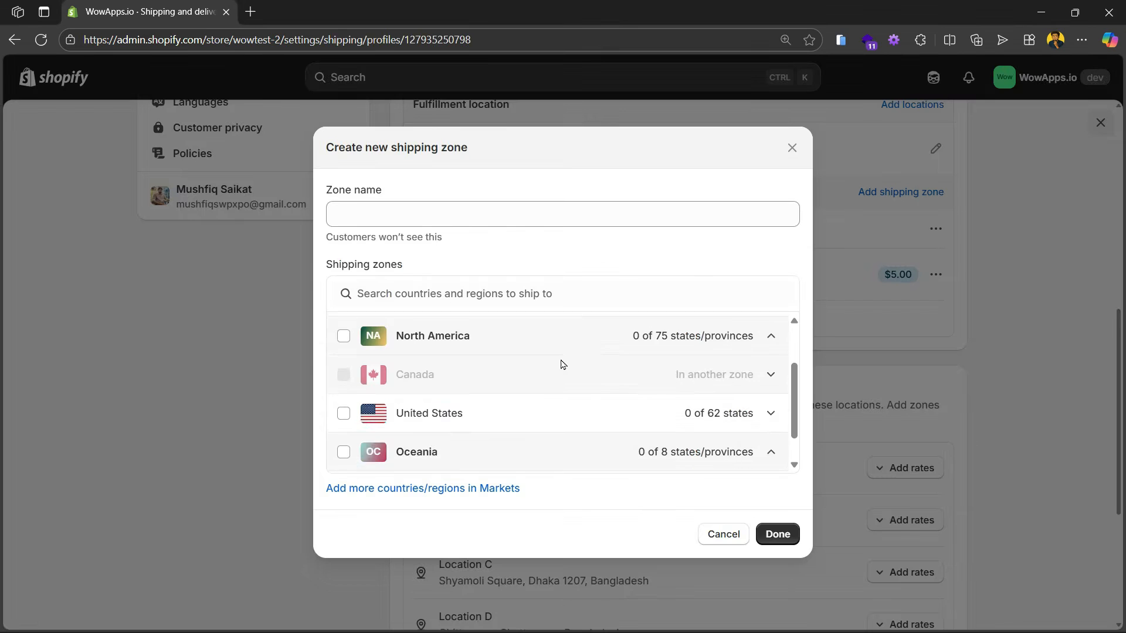
scroll(543, 397, up, 3)
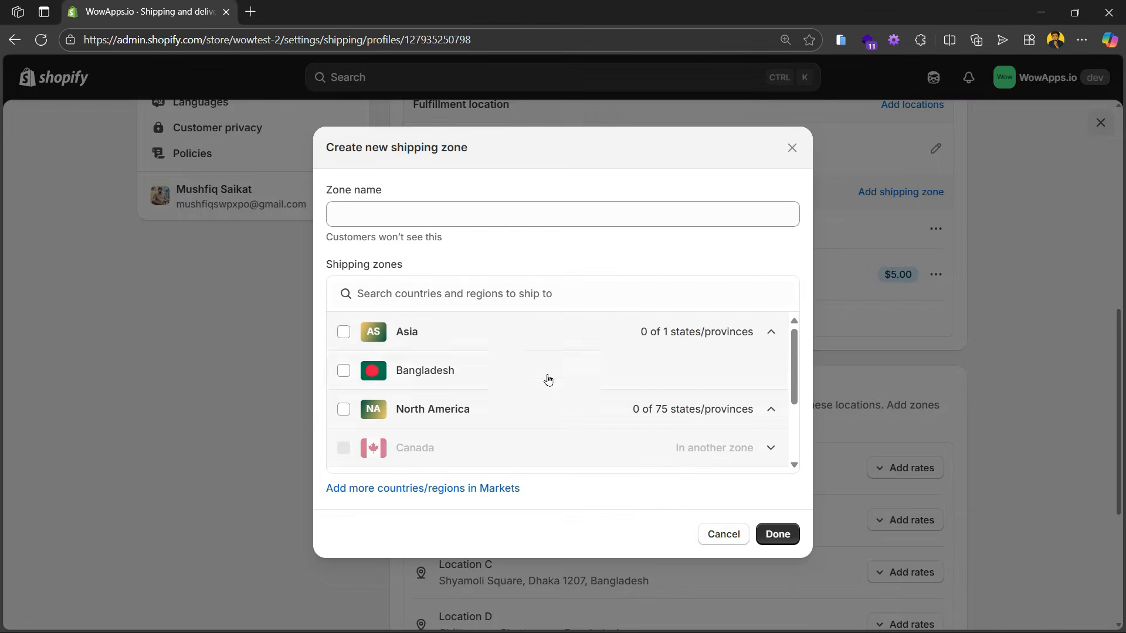
scroll(543, 347, down, 3)
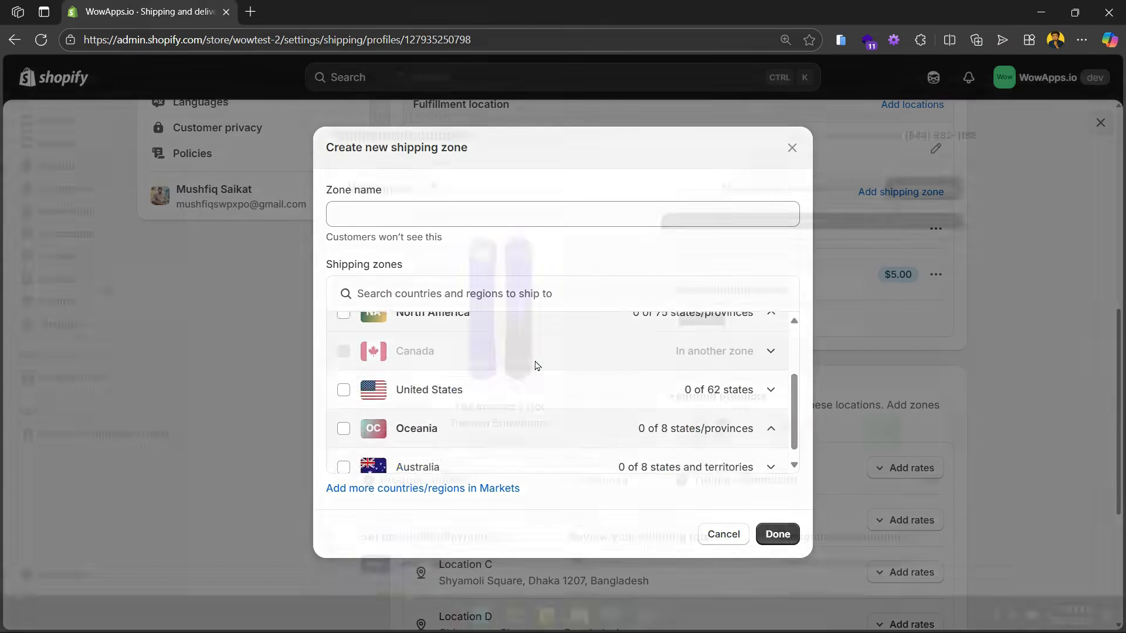
- Create and save a new active market that includes the Australia region
click(71, 280)
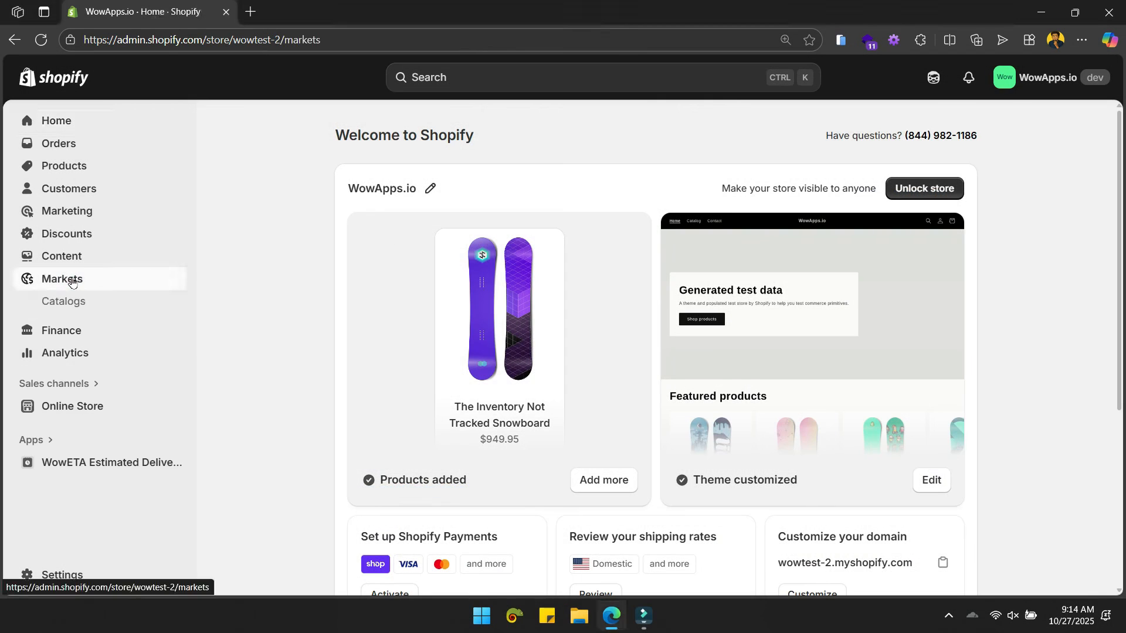
click(1053, 133)
click(485, 234)
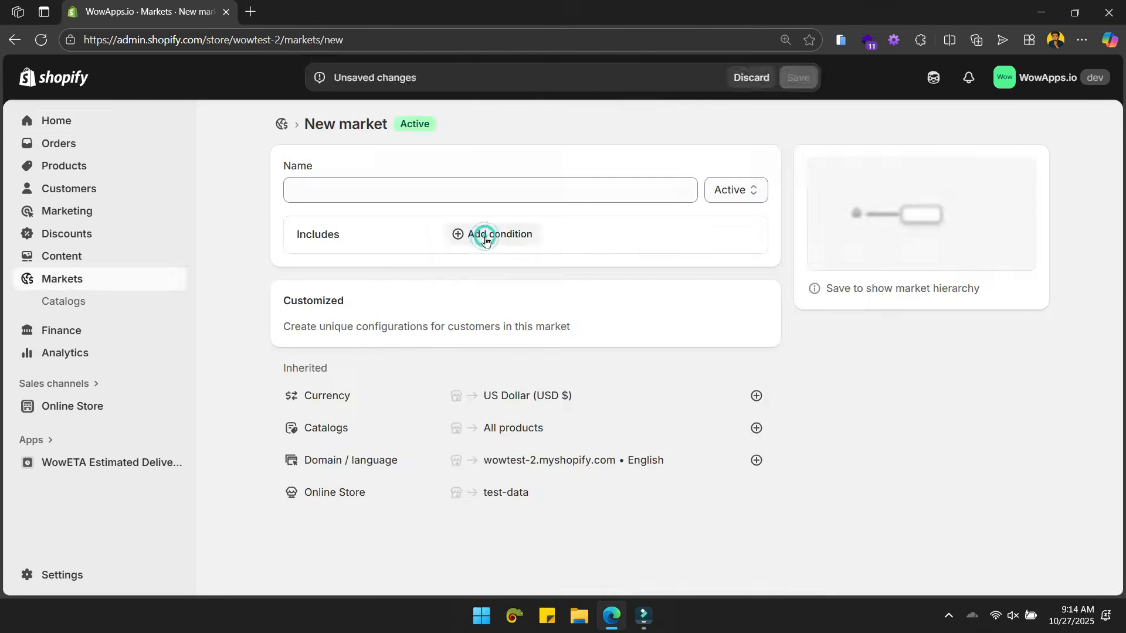
click(441, 187)
text(austr)
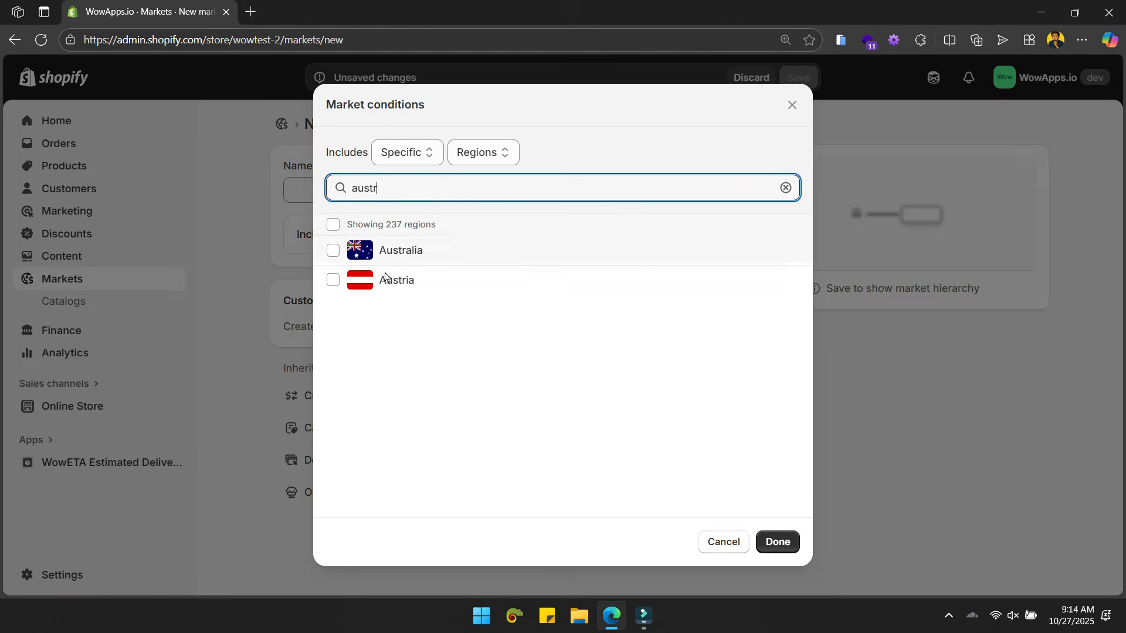
click(411, 251)
click(778, 541)
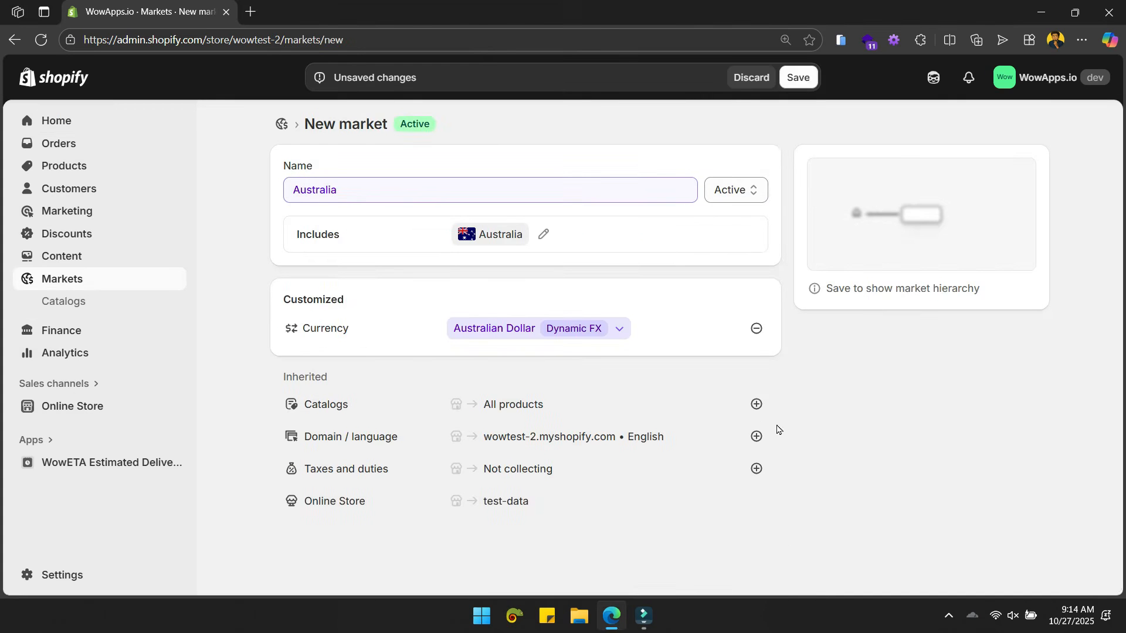
click(803, 75)
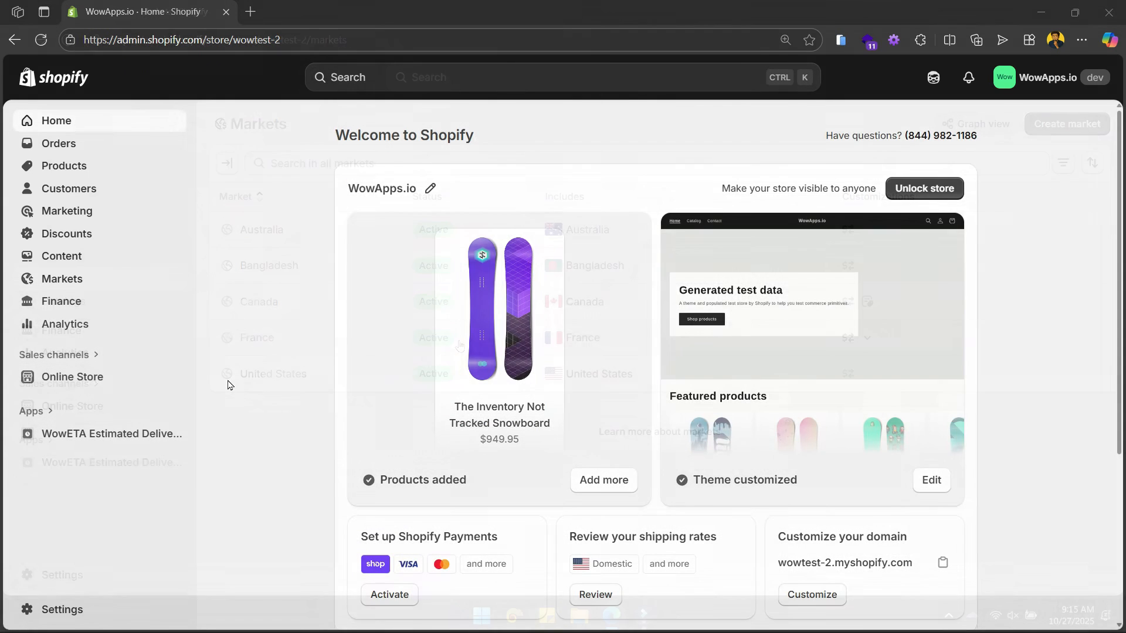
- Open the store's shipping and delivery settings and review the general shipping profile
click(83, 609)
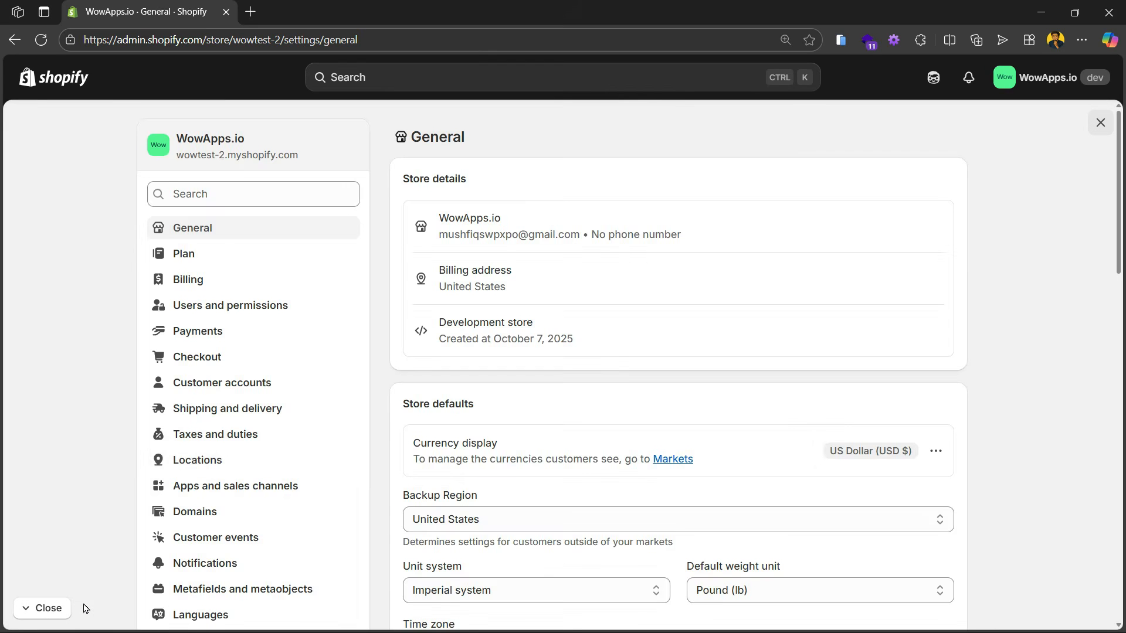
click(197, 412)
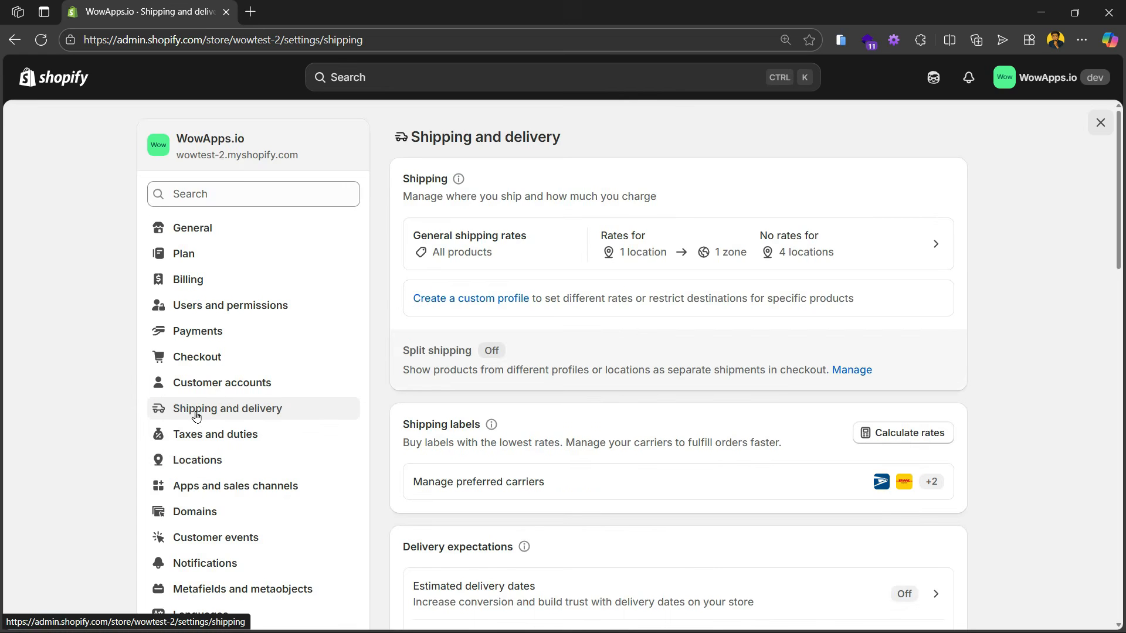
click(450, 260)
scroll(477, 302, down, 5)
scroll(636, 457, up, 5)
key(alt+Left)
- Start a custom shipping profile and name it Fragile Products
click(489, 309)
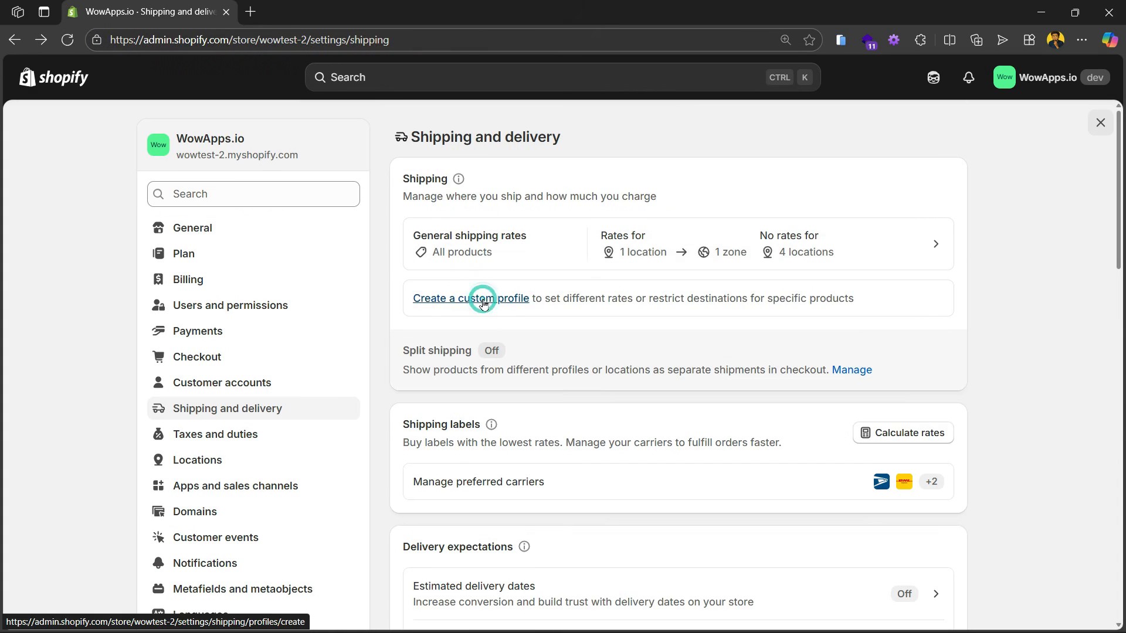
click(481, 207)
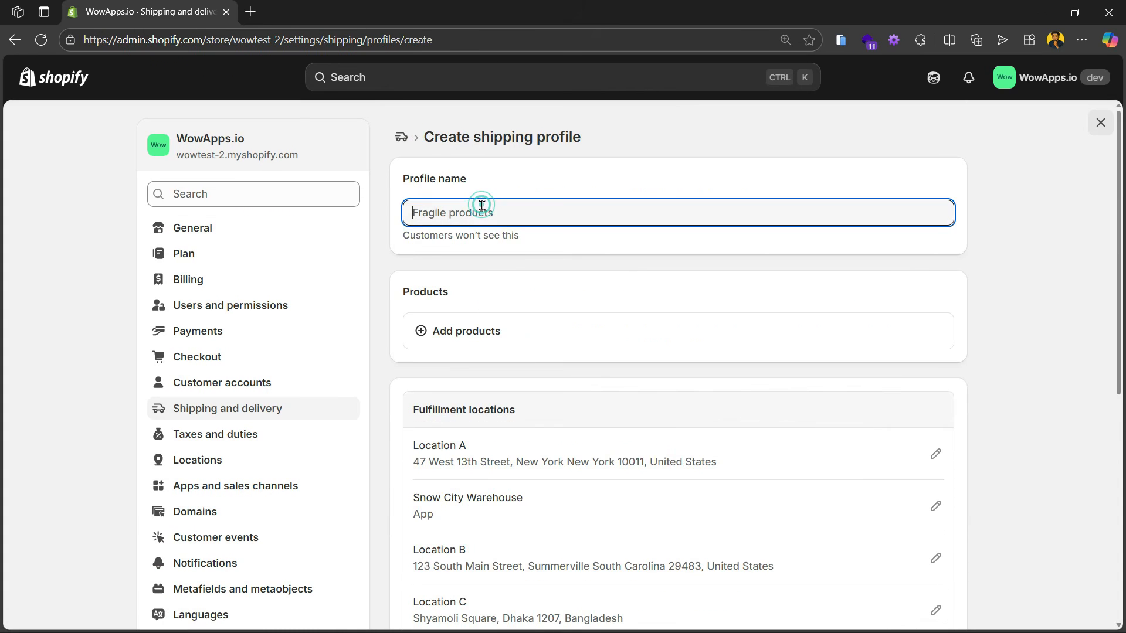
text(Fragile Products)
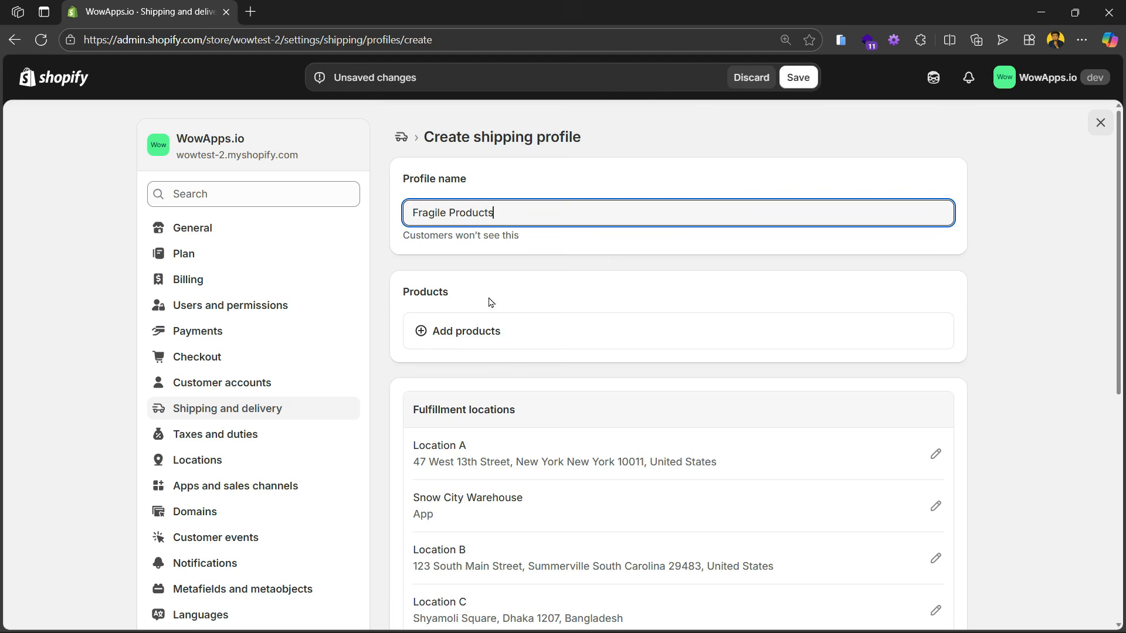
- Add the Collection Snowboards Hydrogen, Liquid and Oxygen, the Compare at Price Snowboard and the Complete Snowboard to the profile
click(490, 330)
click(335, 358)
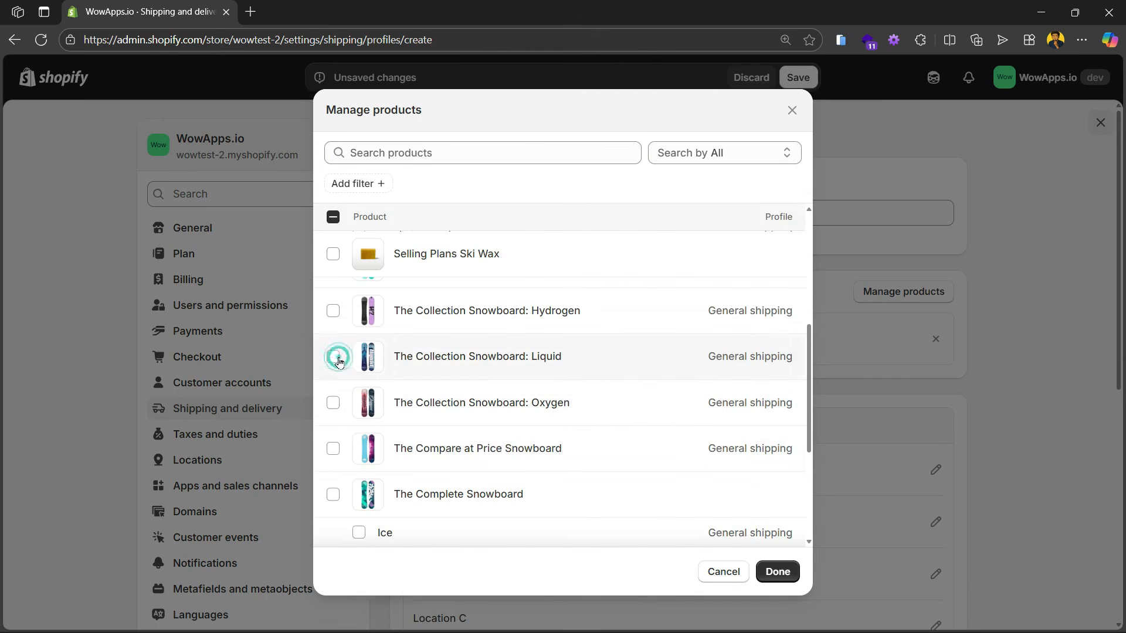
click(333, 311)
click(333, 403)
click(332, 449)
click(332, 495)
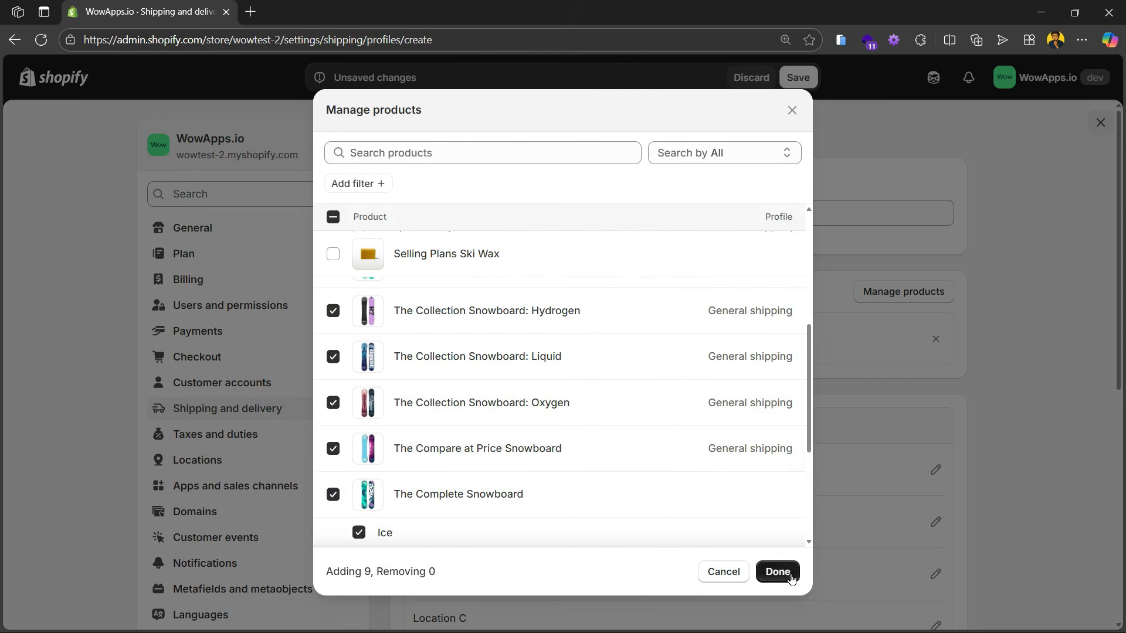
scroll(475, 478, down, 3)
click(778, 572)
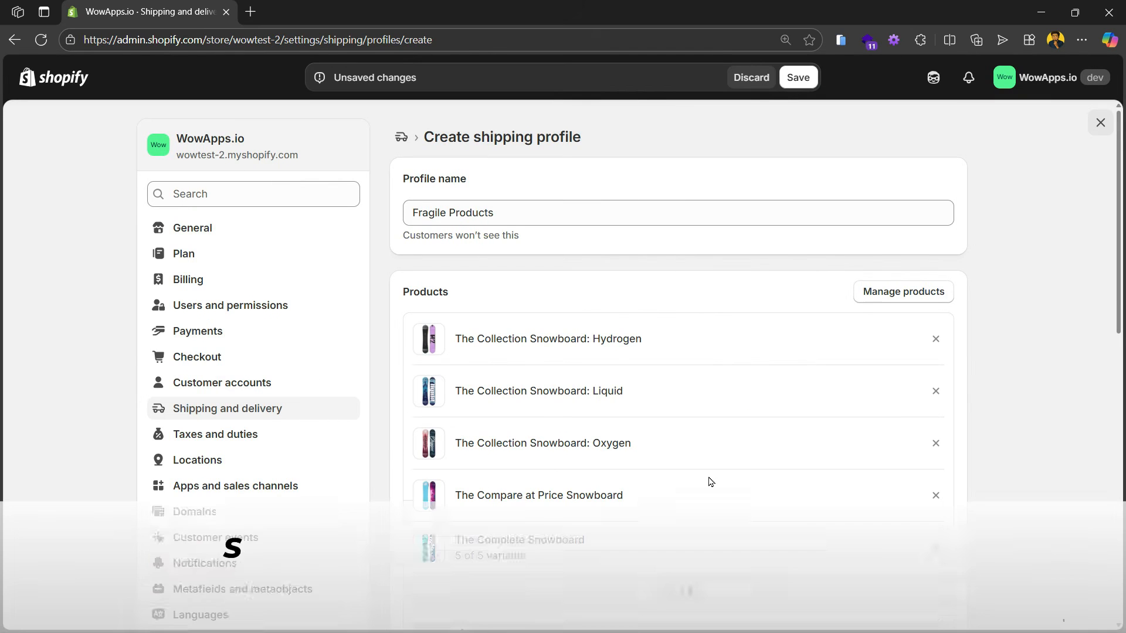
- Review the new profile's fulfillment locations and shipping zones, and the store's full list of locations in the location settings
scroll(710, 481, down, 3)
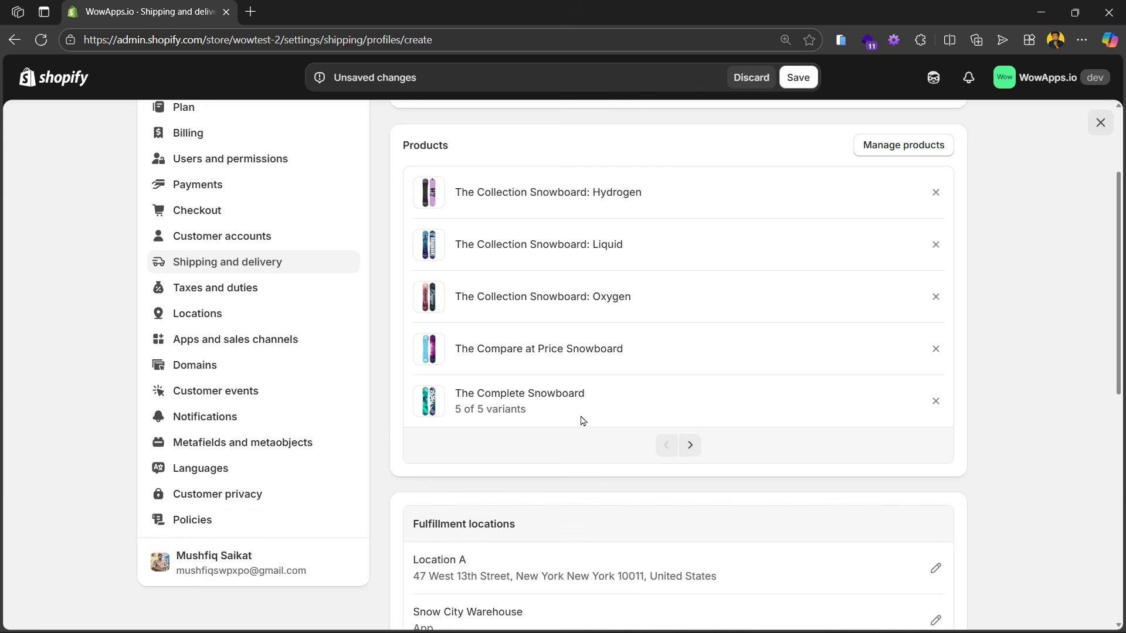
scroll(590, 425, down, 4)
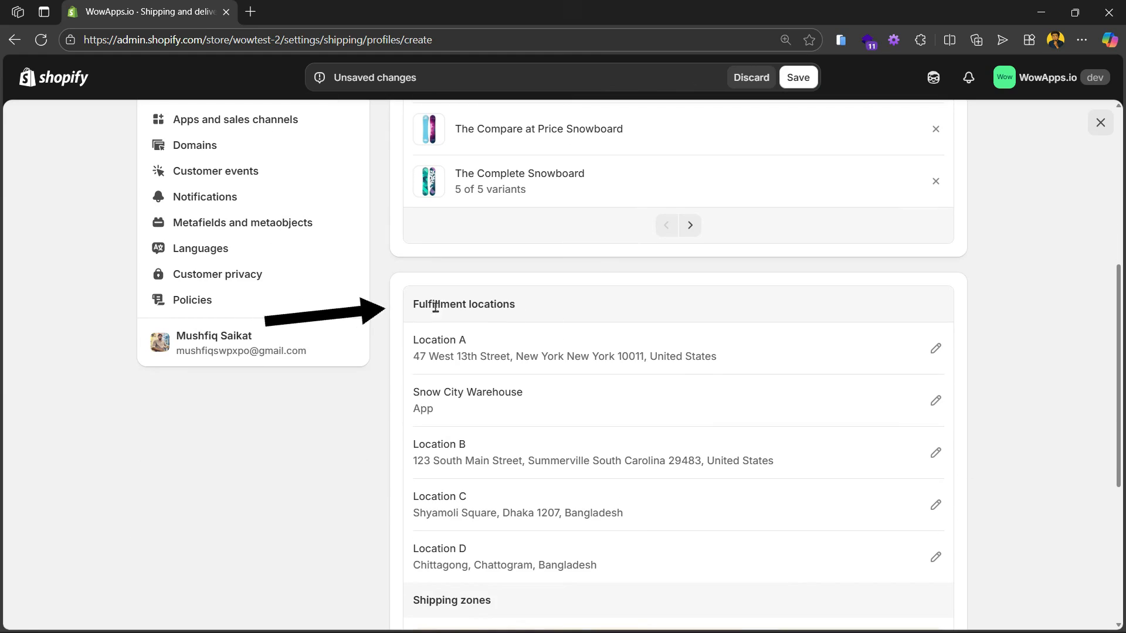
scroll(627, 307, down, 1)
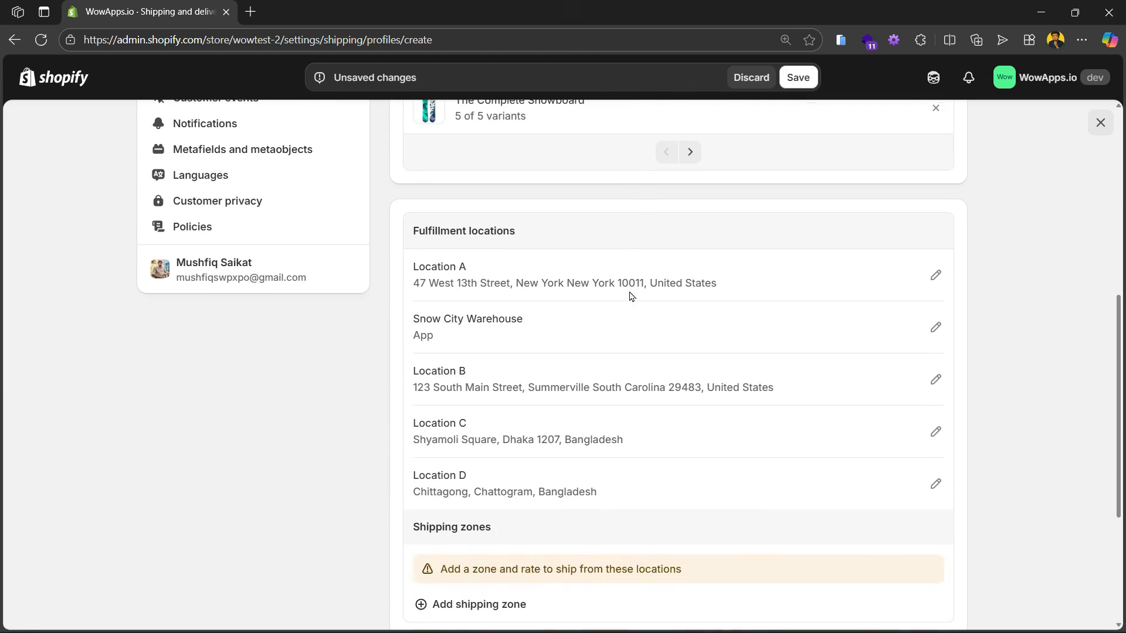
scroll(544, 552, down, 2)
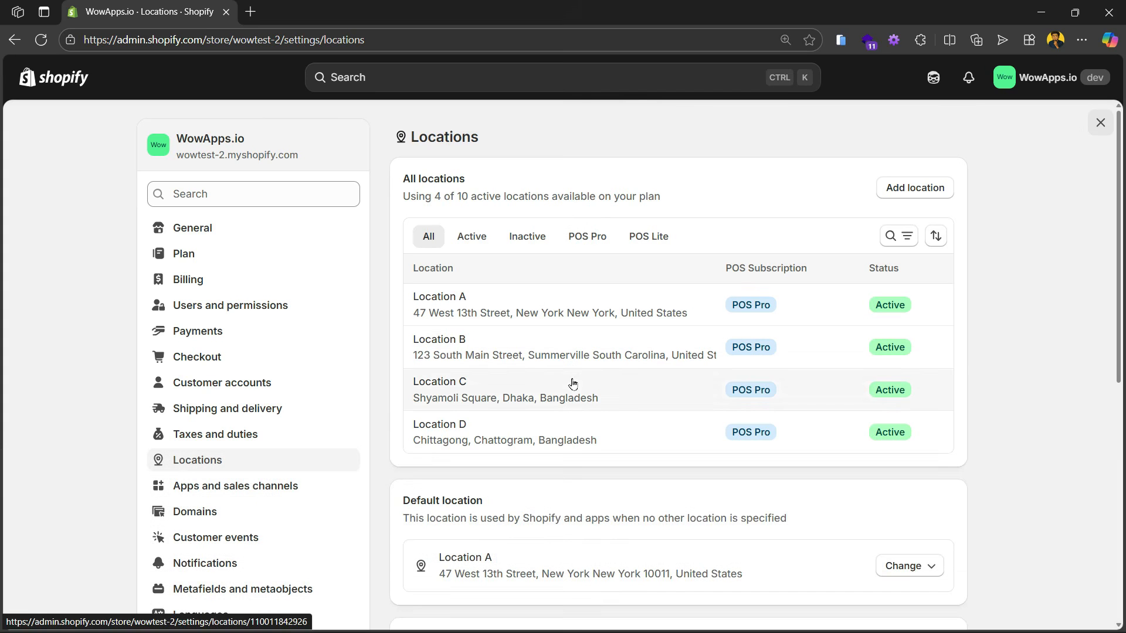
scroll(759, 465, down, 5)
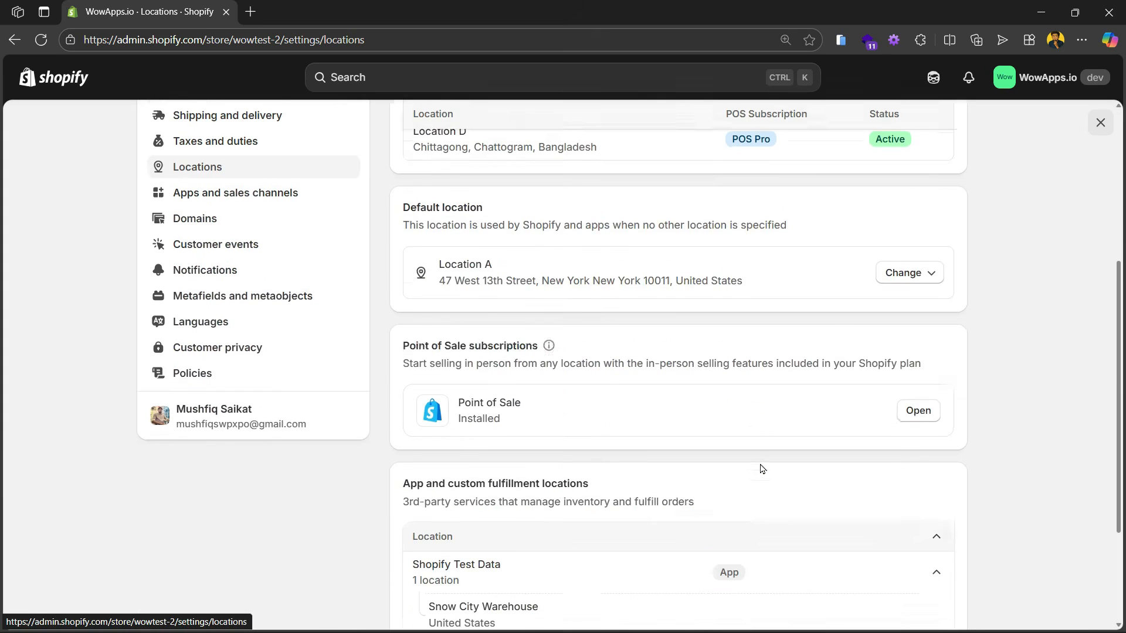
scroll(772, 475, up, 5)
scroll(769, 472, down, 1)
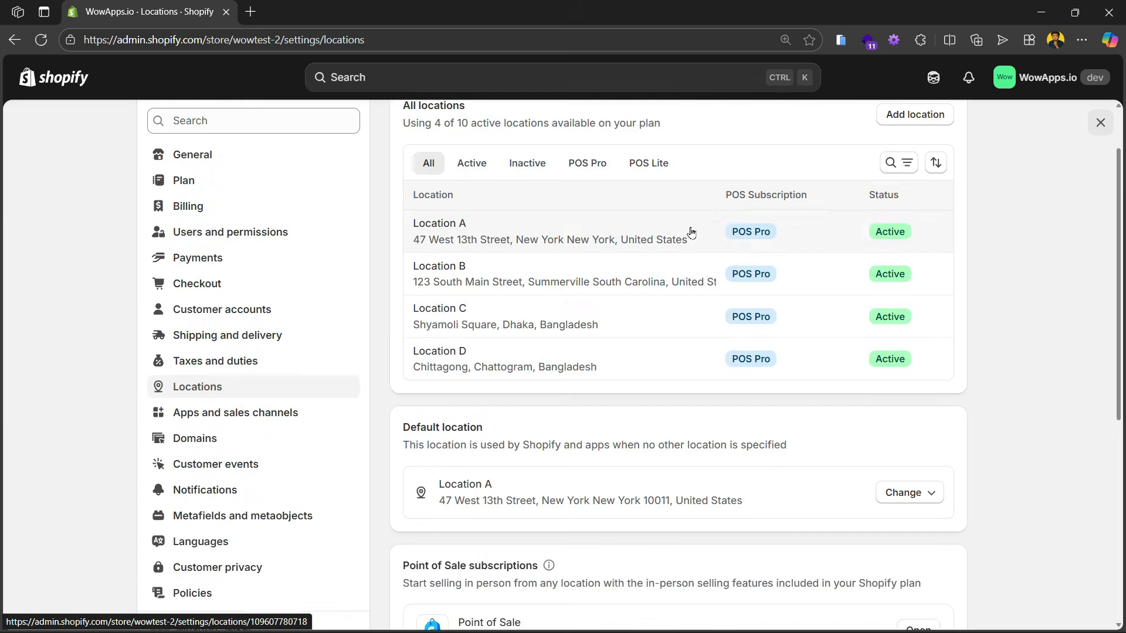
scroll(690, 235, up, 1)
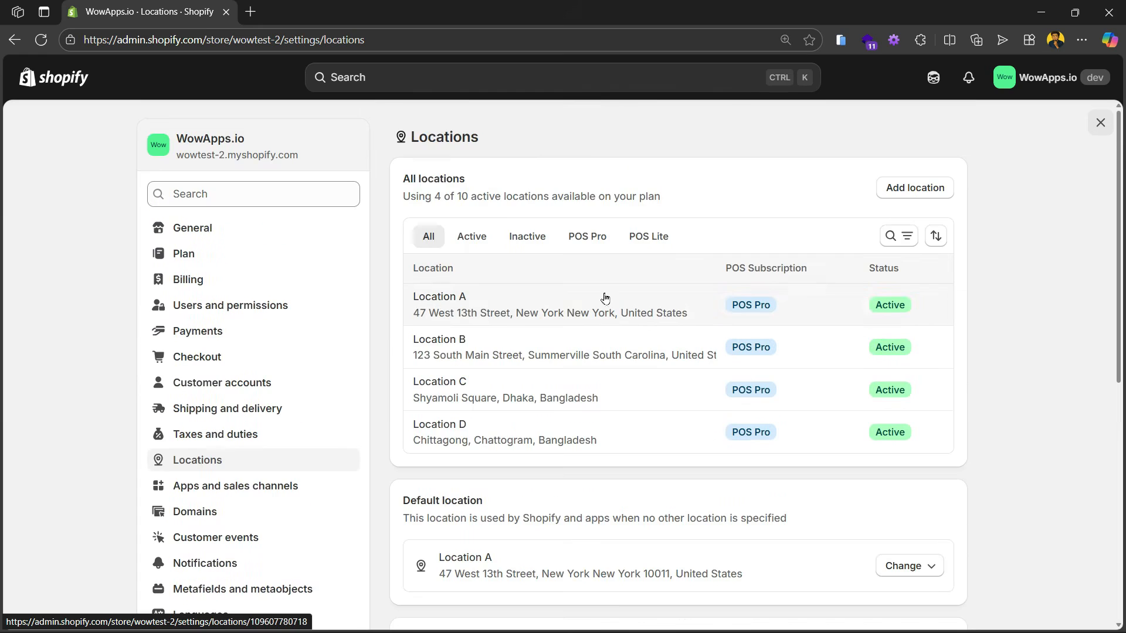
- Turn online order fulfillment for Location B off and back on
click(578, 356)
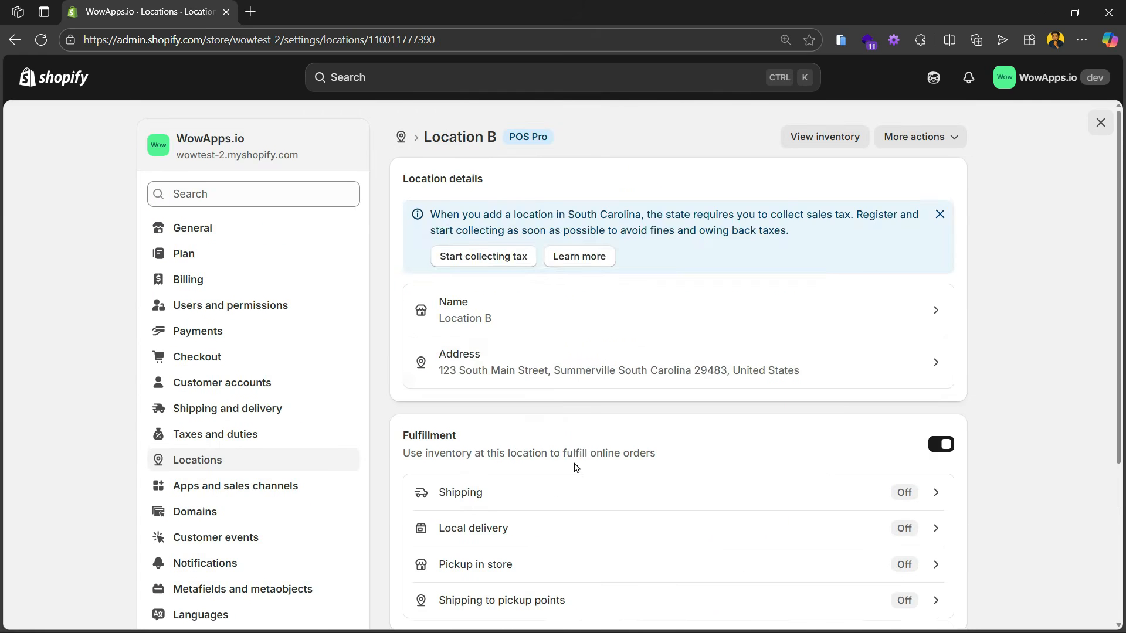
scroll(575, 469, down, 2)
click(945, 298)
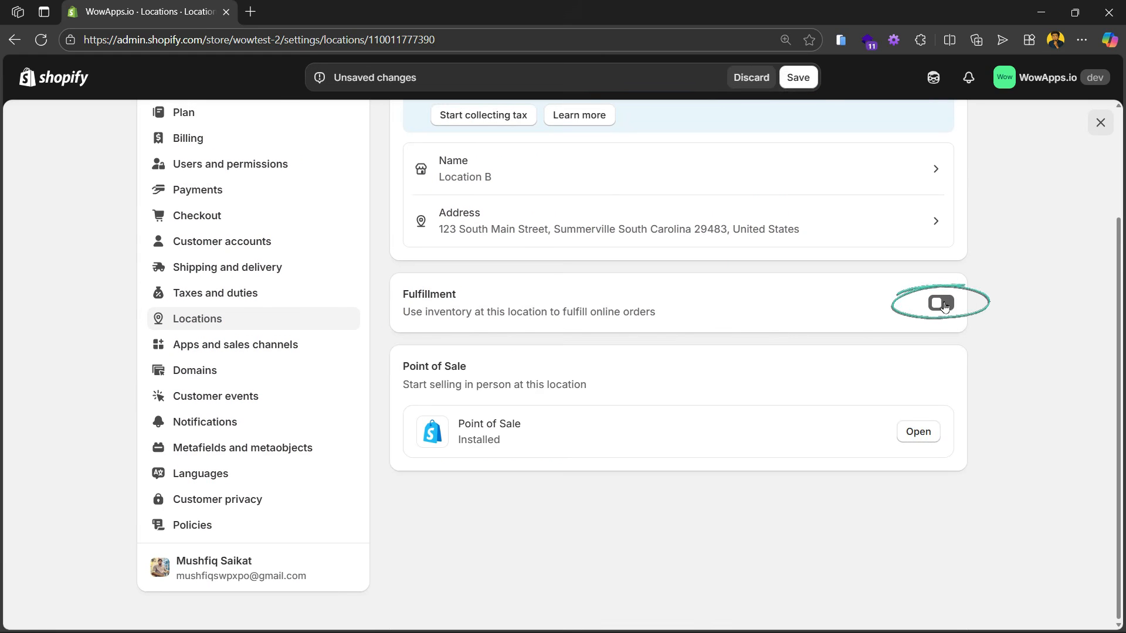
click(942, 304)
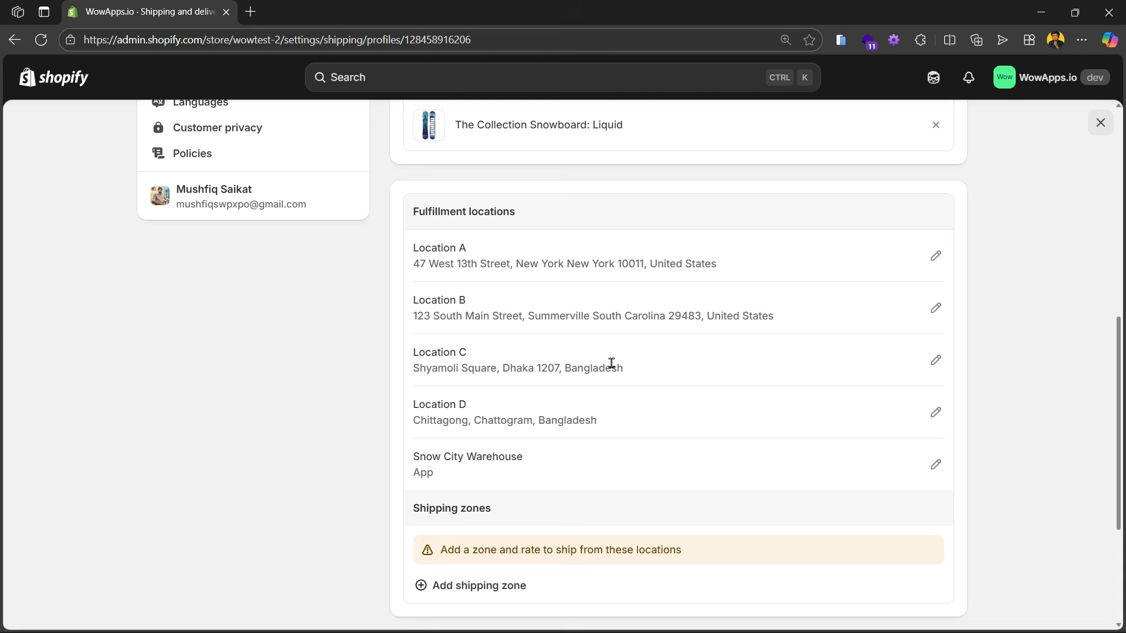
- Start a new rate for Location C with a zone named Domestic that covers the United States and Australia
click(935, 361)
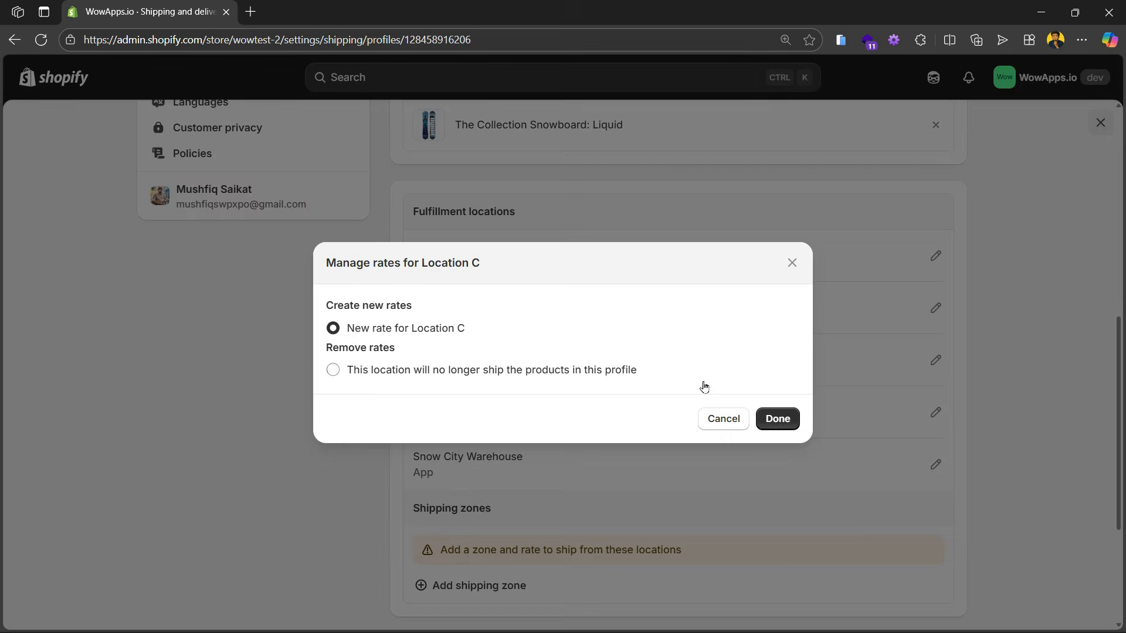
click(775, 420)
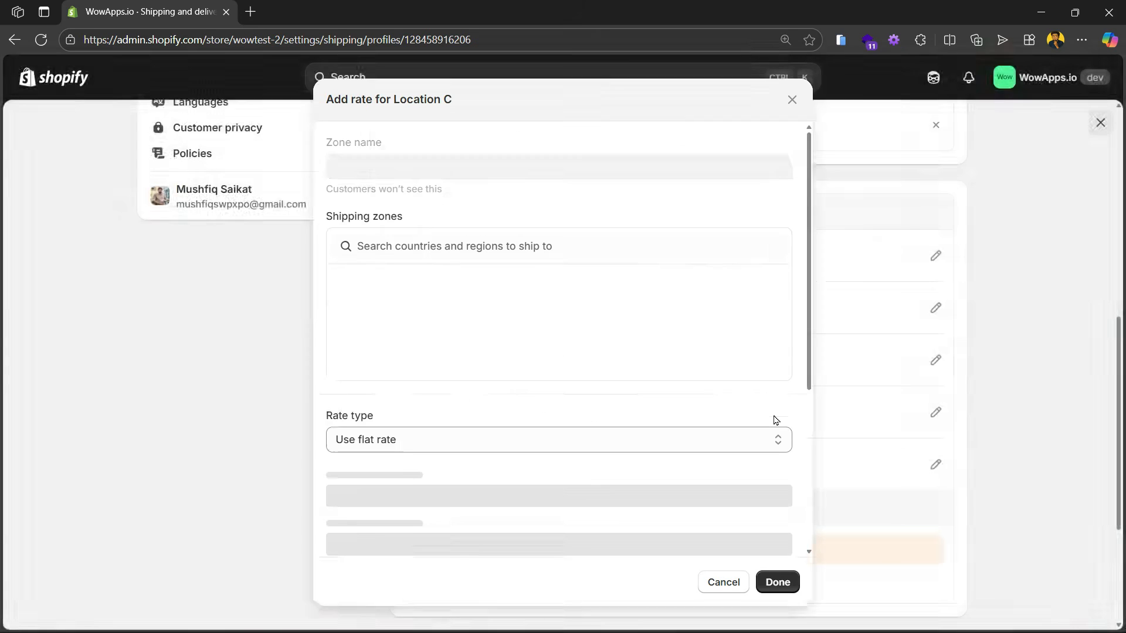
click(465, 166)
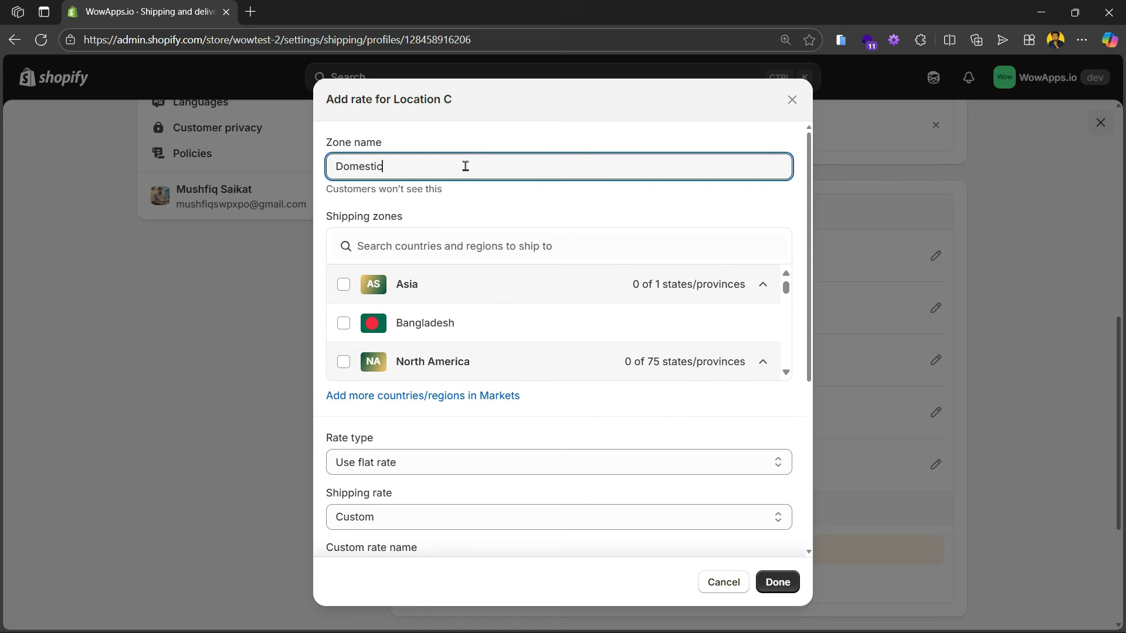
scroll(468, 297, down, 4)
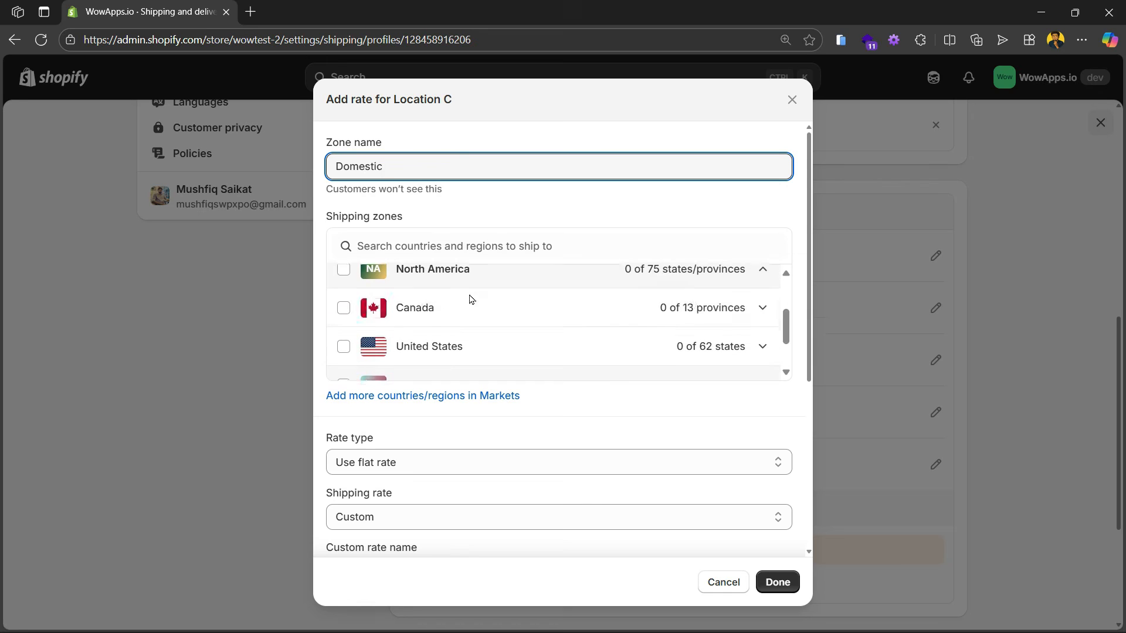
click(343, 323)
scroll(342, 334, up, 1)
click(344, 358)
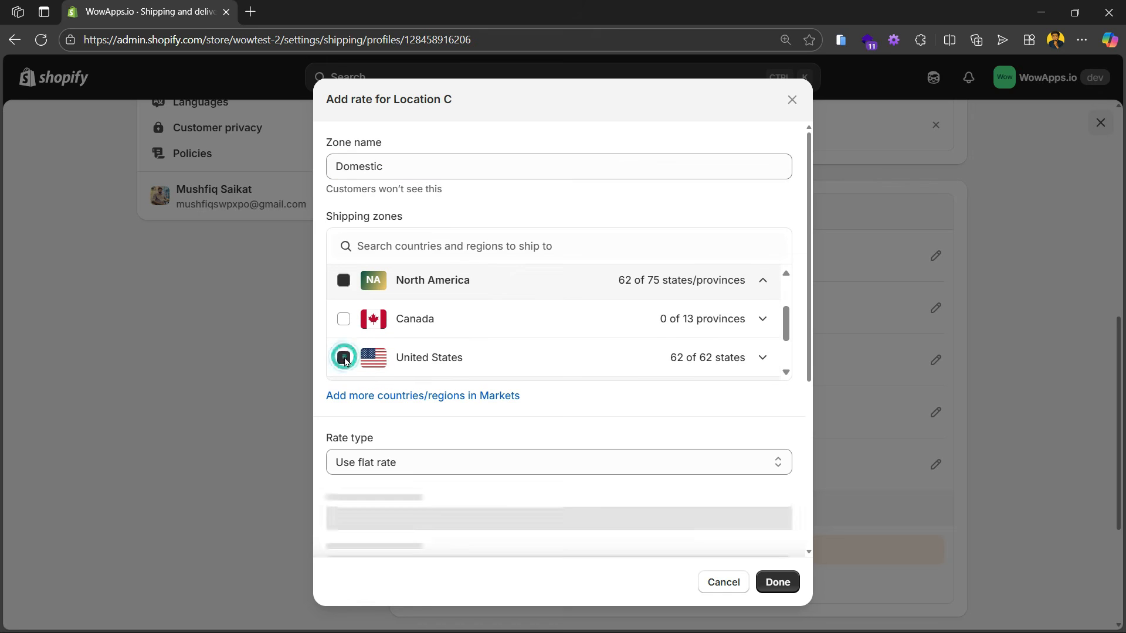
scroll(500, 352, down, 2)
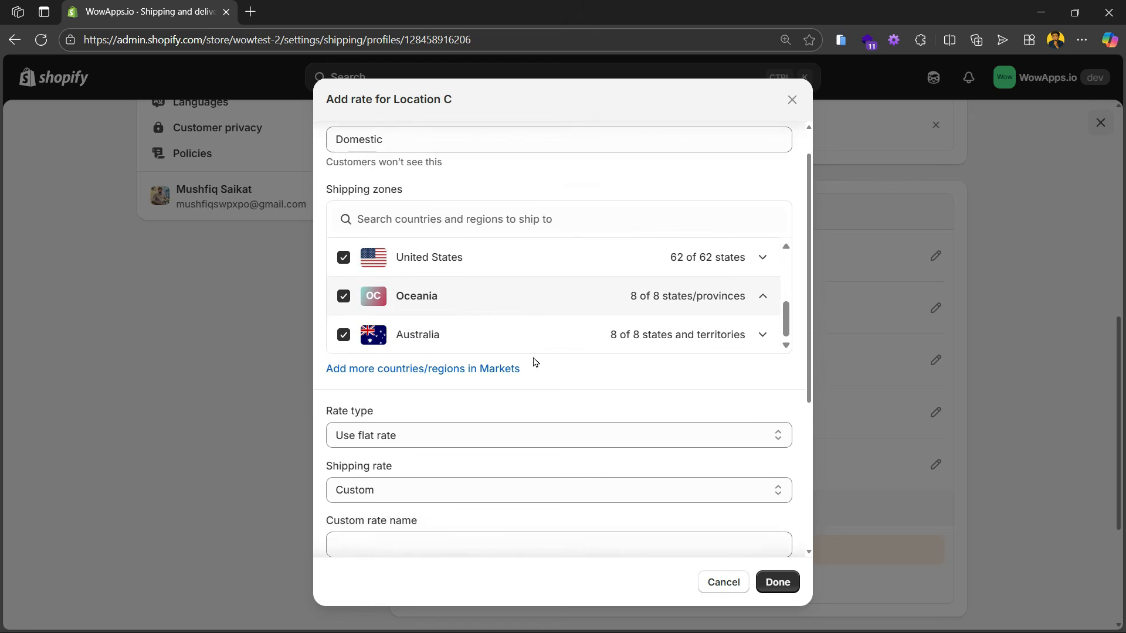
- Try using a carrier or app to calculate rates instead of a flat rate for Location C's zone
scroll(470, 346, down, 3)
click(399, 322)
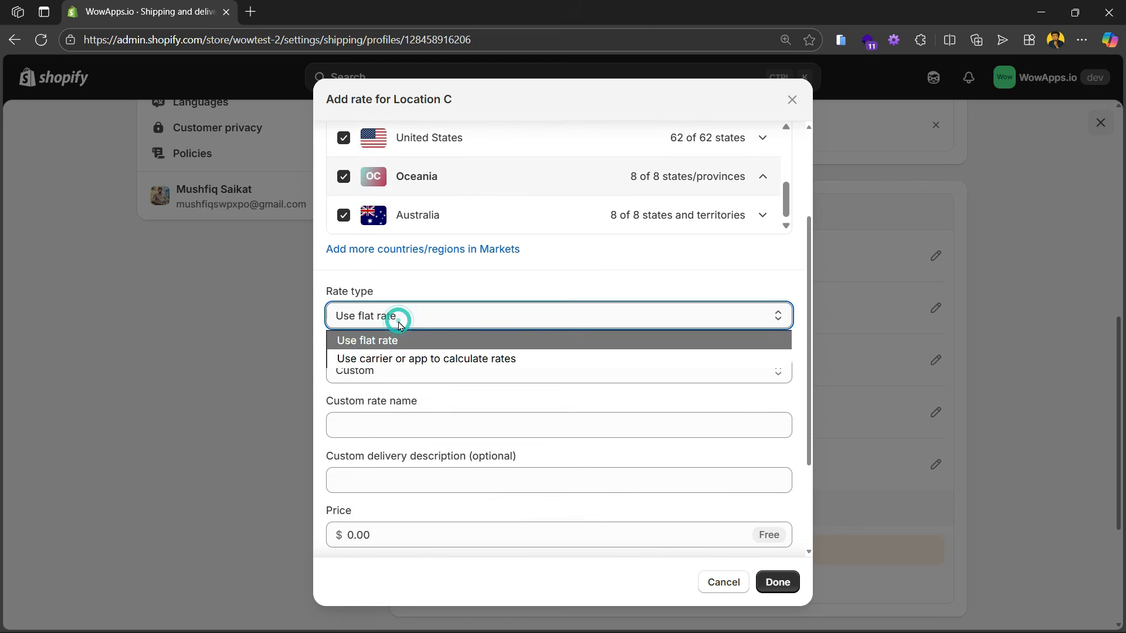
click(369, 341)
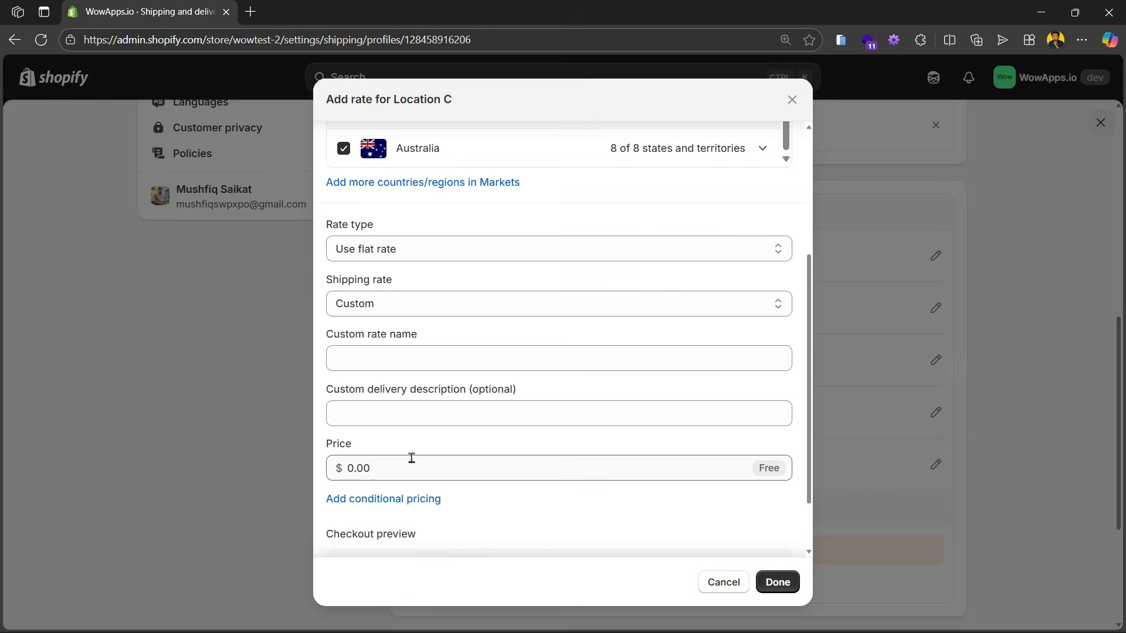
click(413, 254)
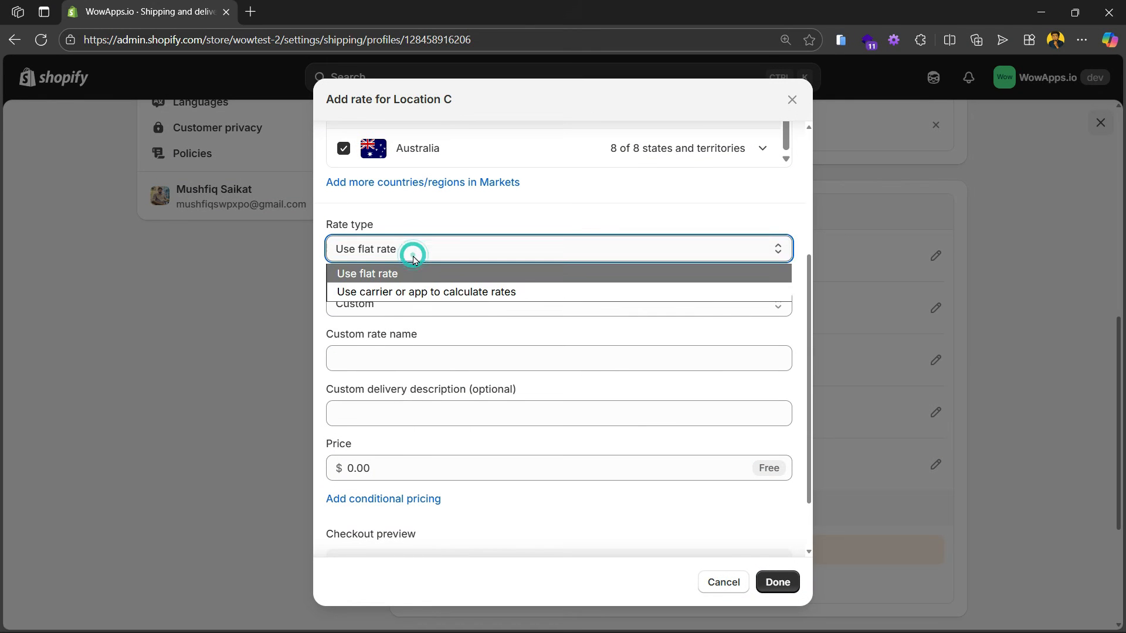
click(418, 292)
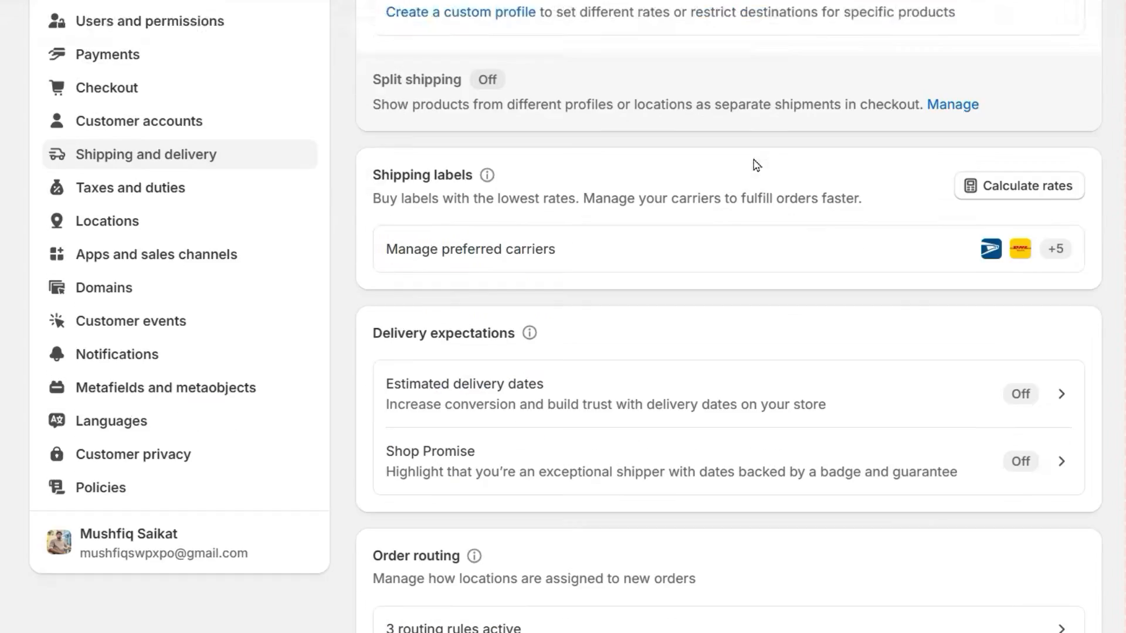
- Open the preferred carriers in the shipping label settings and review the carriers offered for the United States and Canada
scroll(821, 187, down, 1)
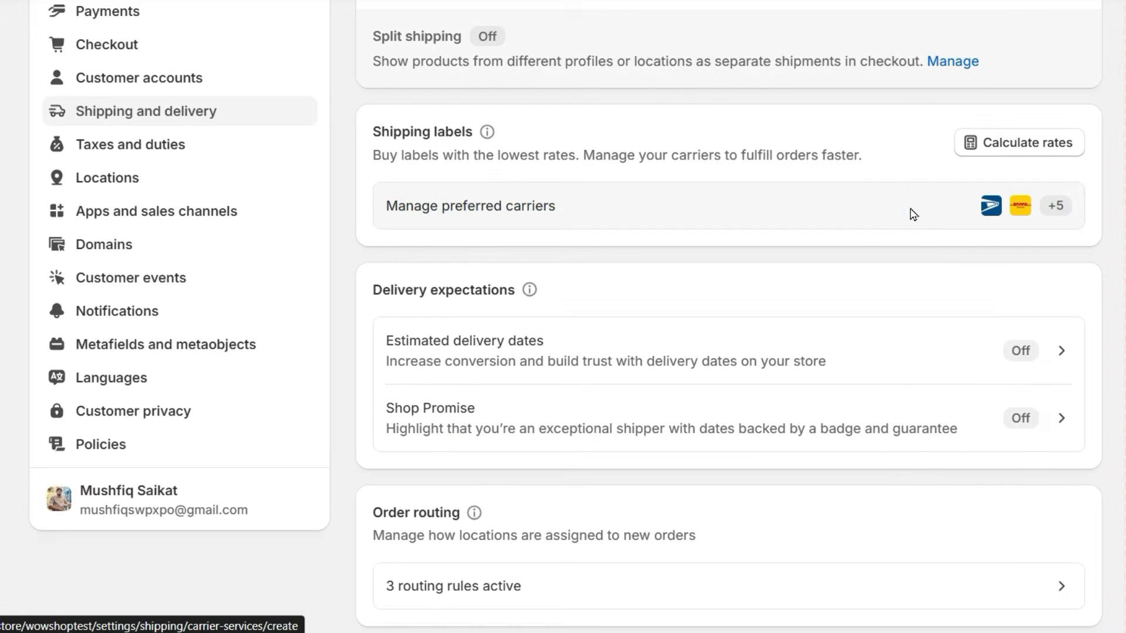
click(911, 215)
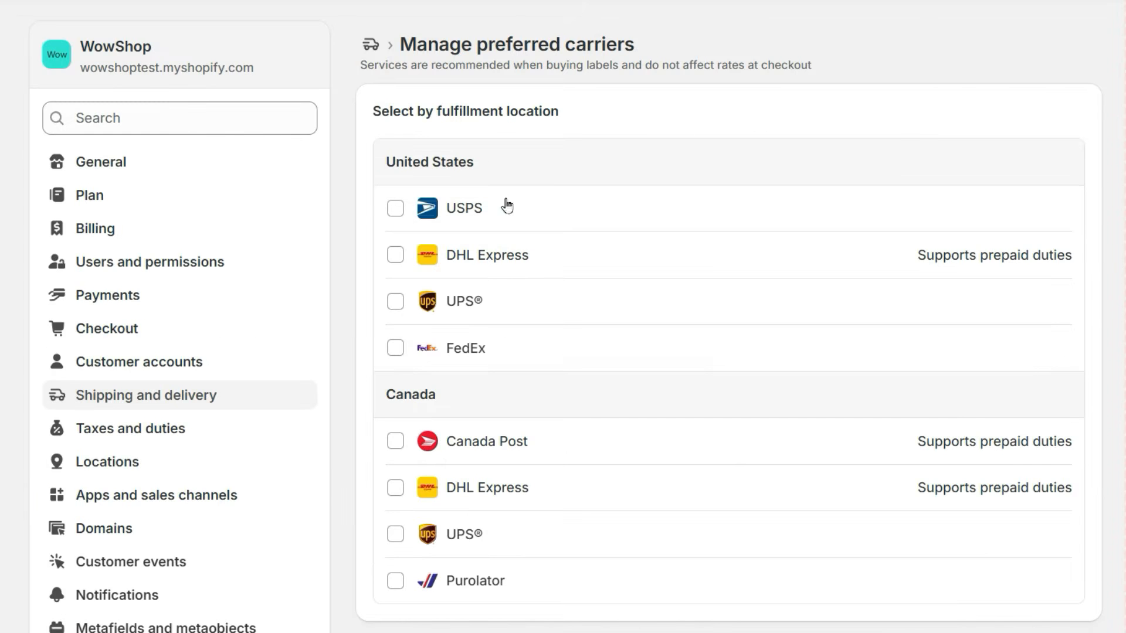
scroll(645, 249, down, 3)
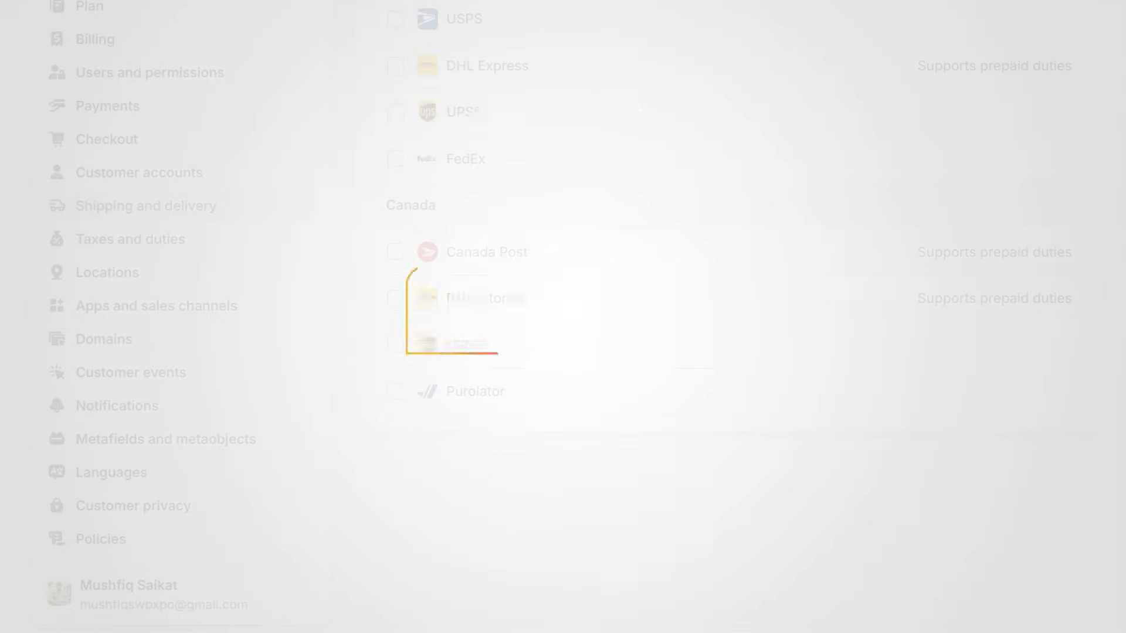
- Switch Location C's rate back to a flat rate named Standard Shipping with a price of $10 and add it to the profile
scroll(684, 245, up, 3)
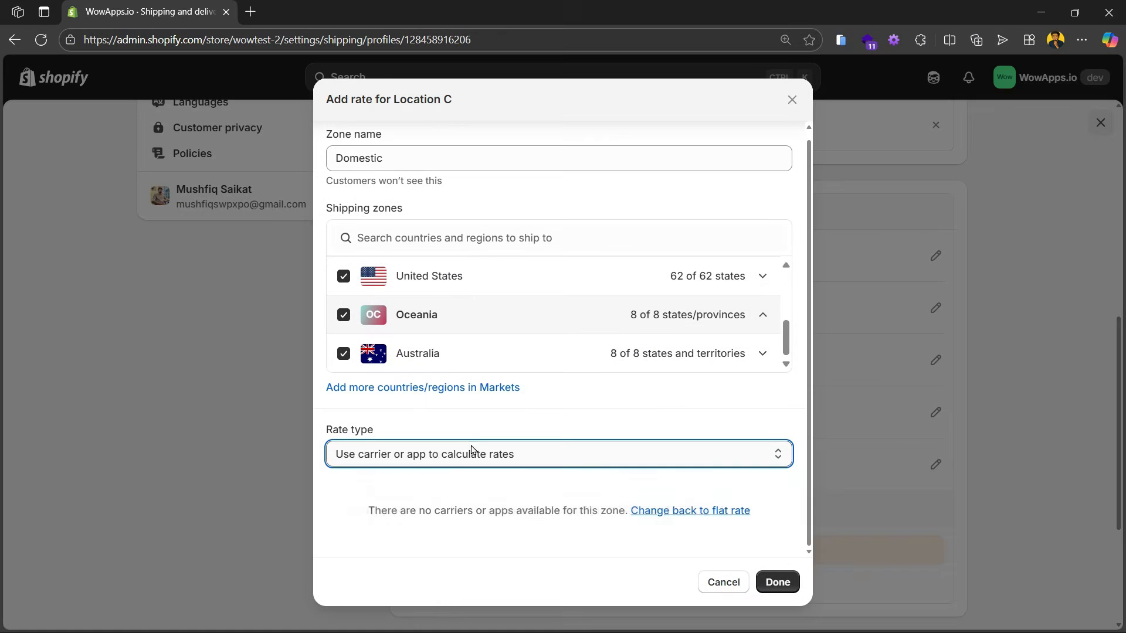
click(471, 452)
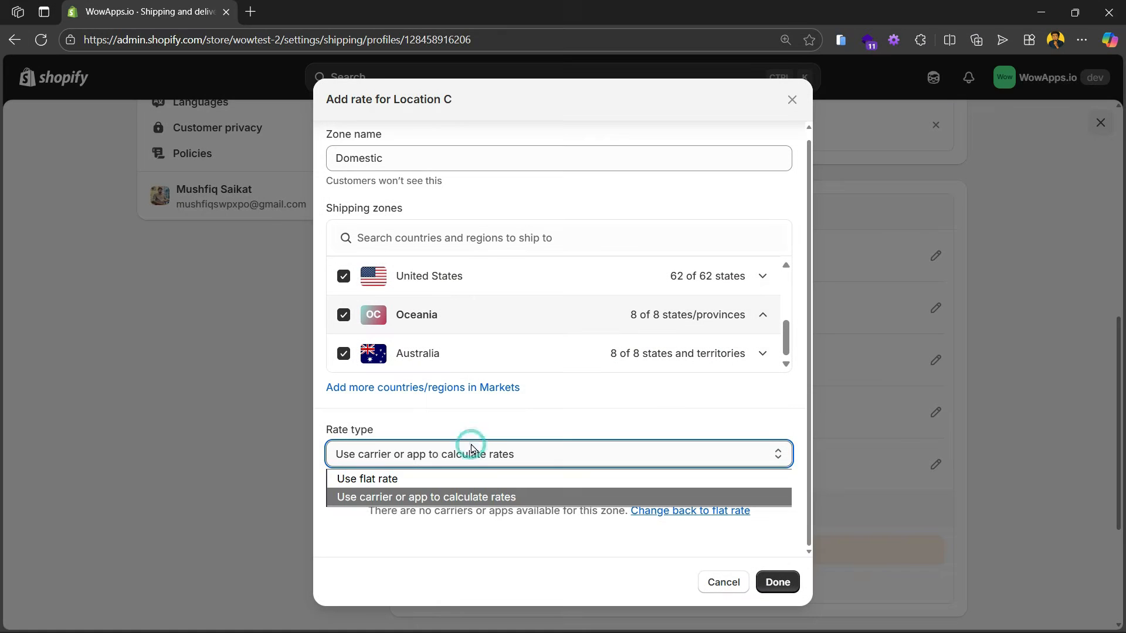
click(422, 479)
click(391, 369)
text(Standard Shipping)
click(420, 415)
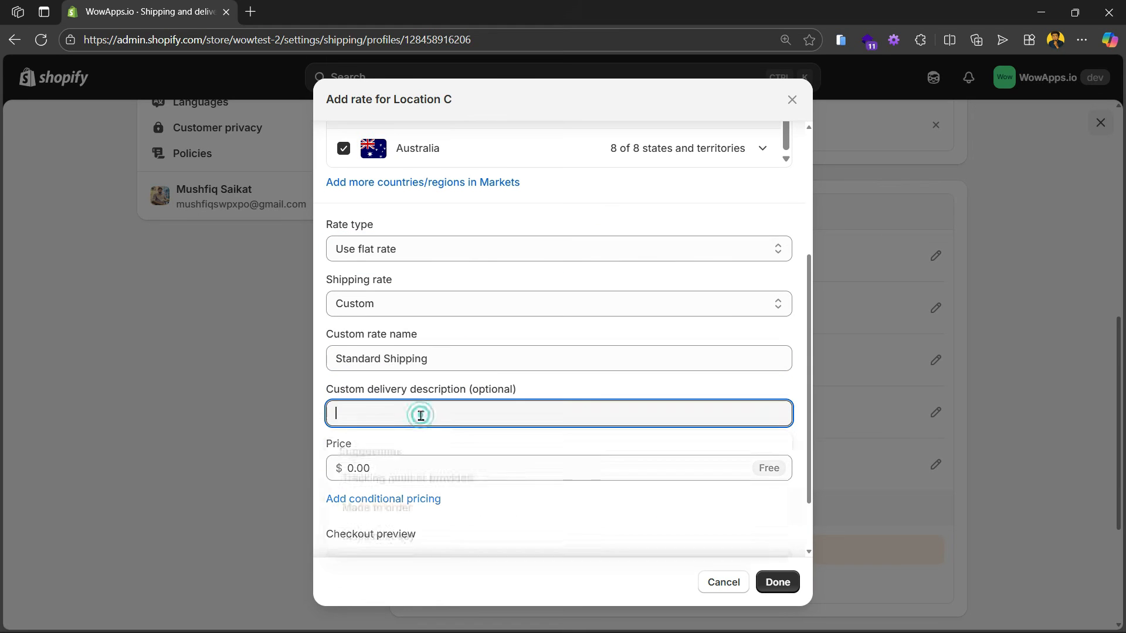
click(415, 470)
text(10)
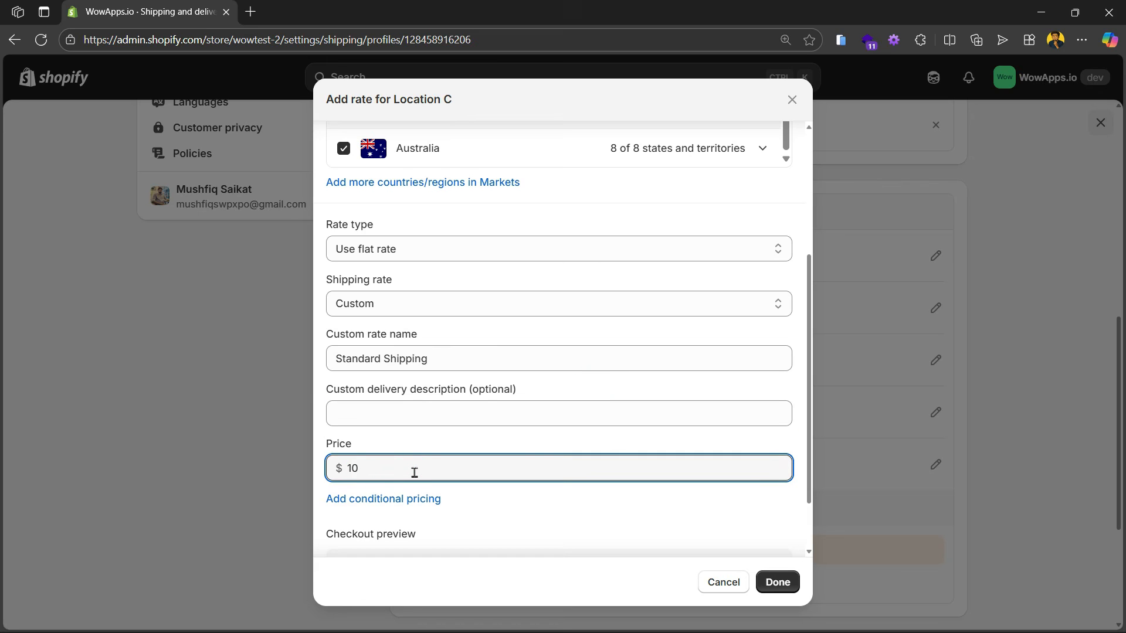
click(785, 581)
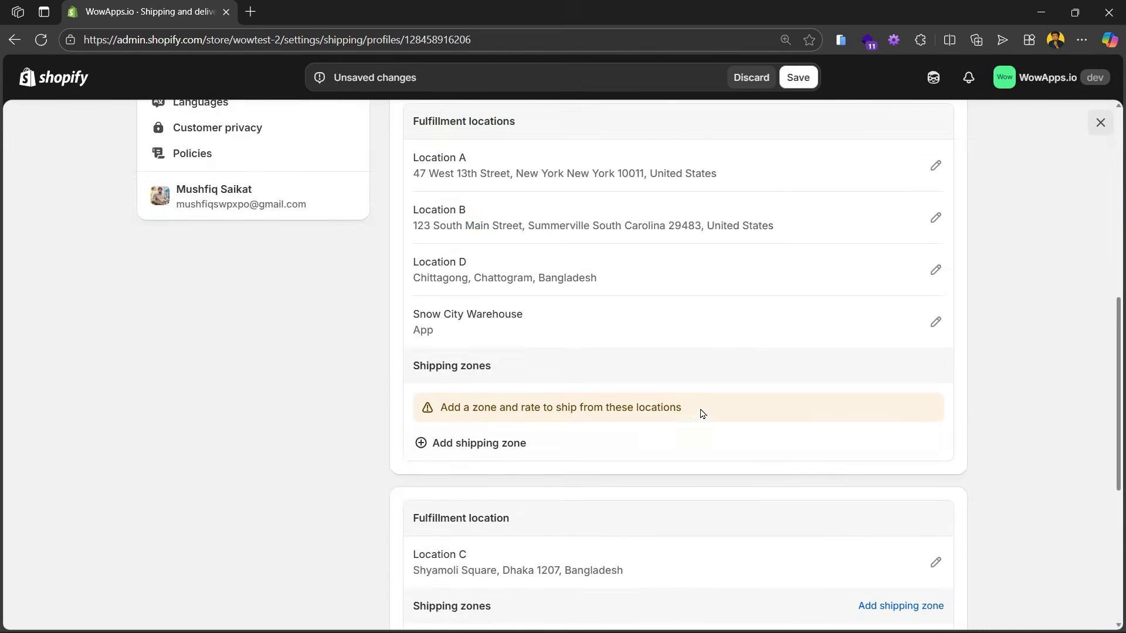
- Remove Location D's rates so that it no longer ships the products in this profile
scroll(700, 413, down, 2)
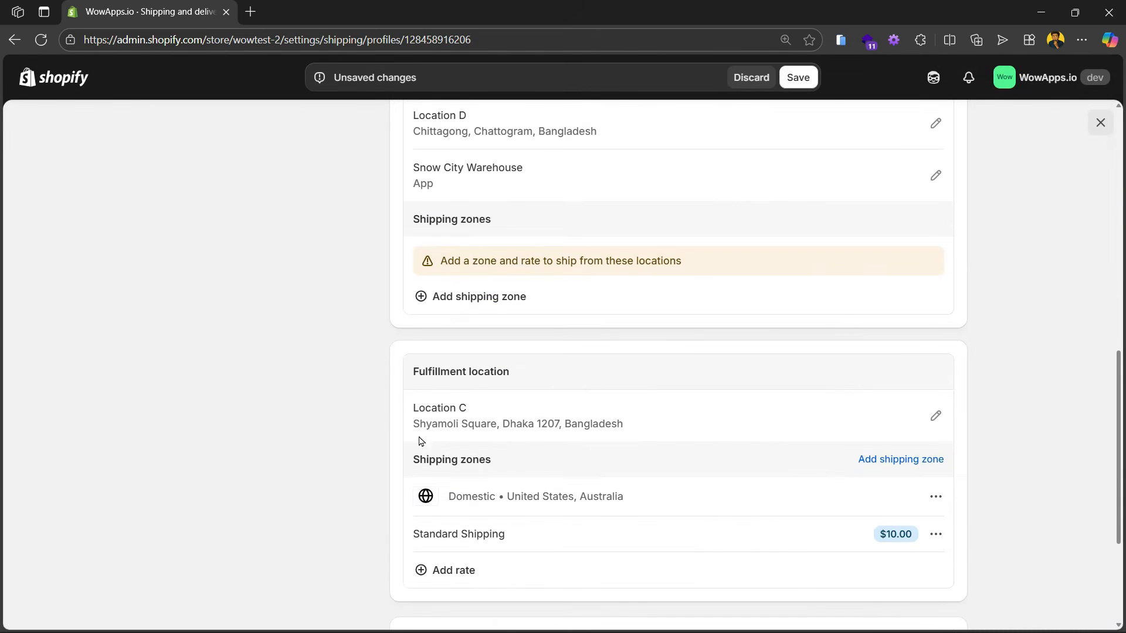
scroll(649, 372, up, 5)
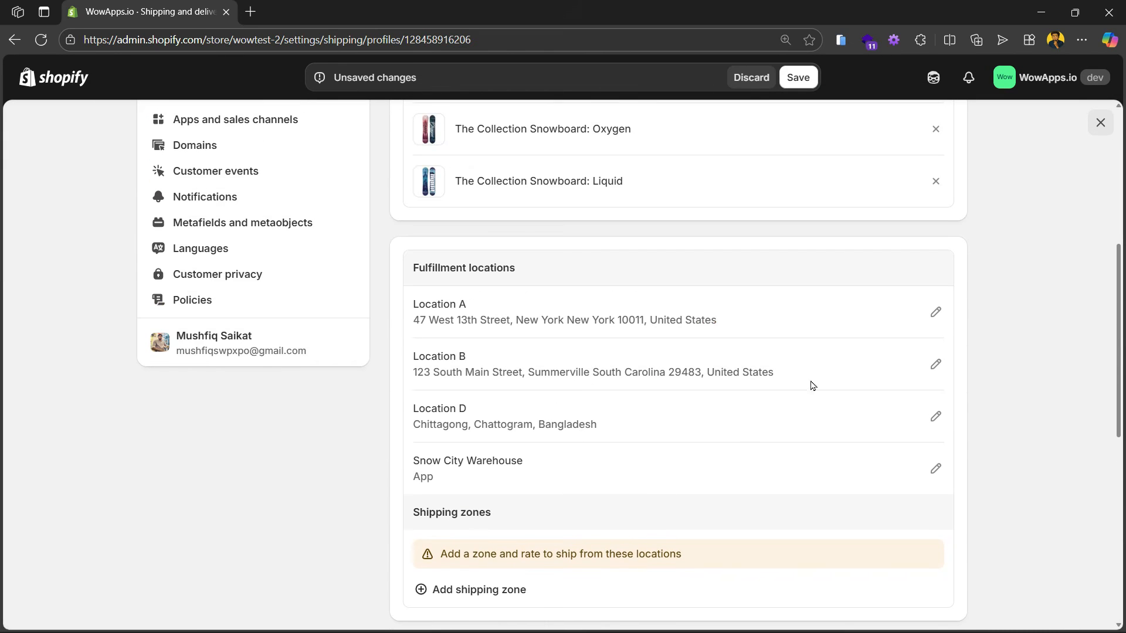
scroll(813, 385, up, 4)
scroll(669, 342, down, 7)
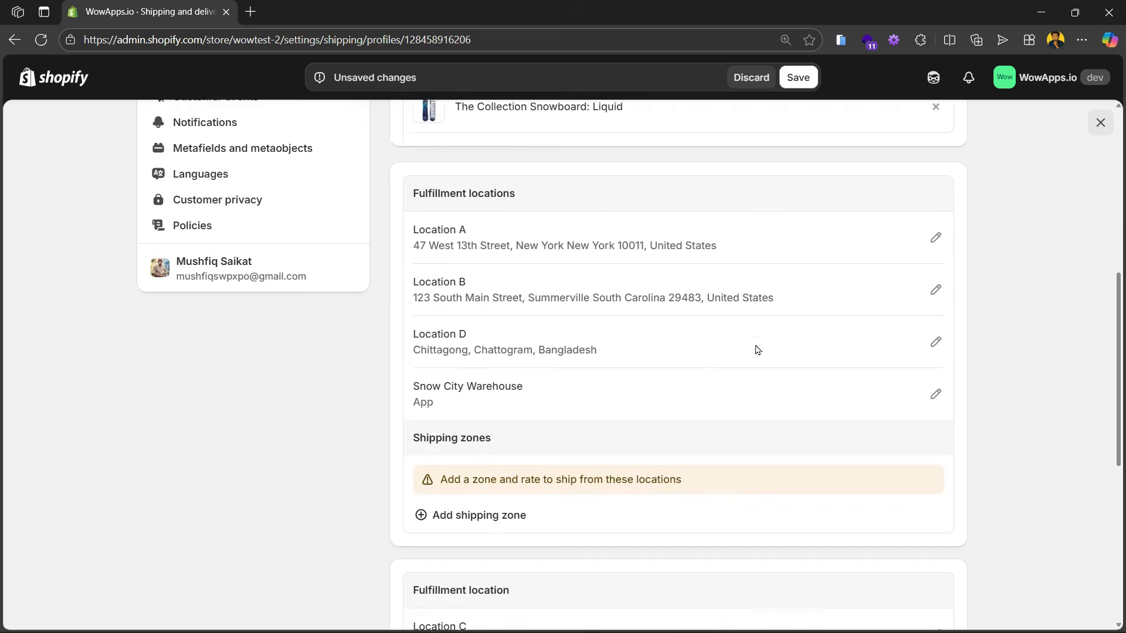
click(935, 270)
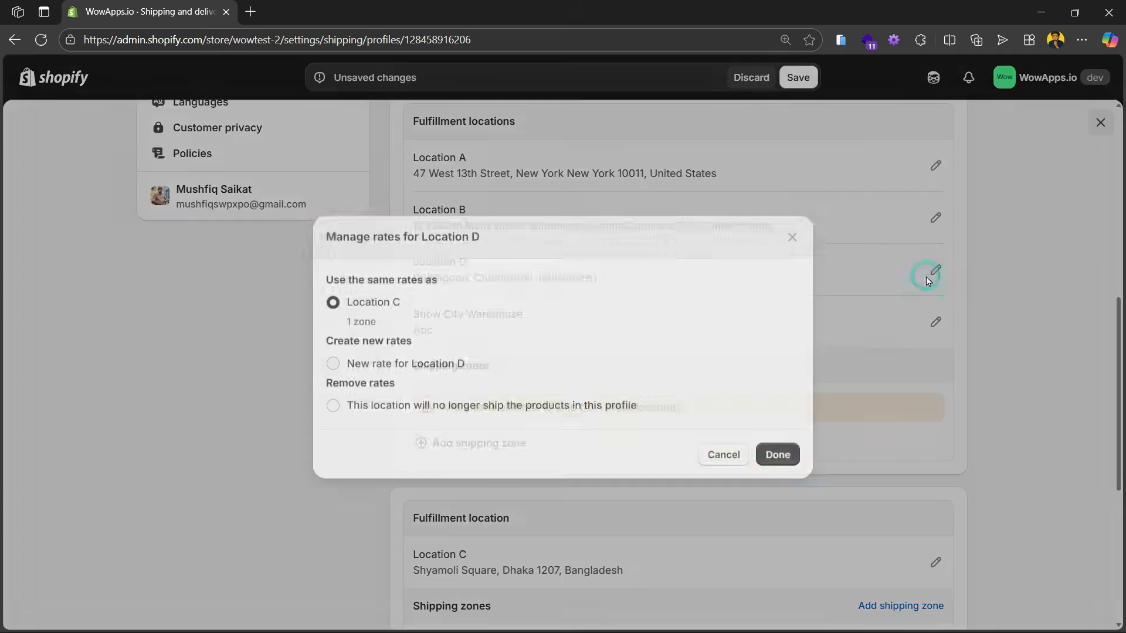
click(428, 404)
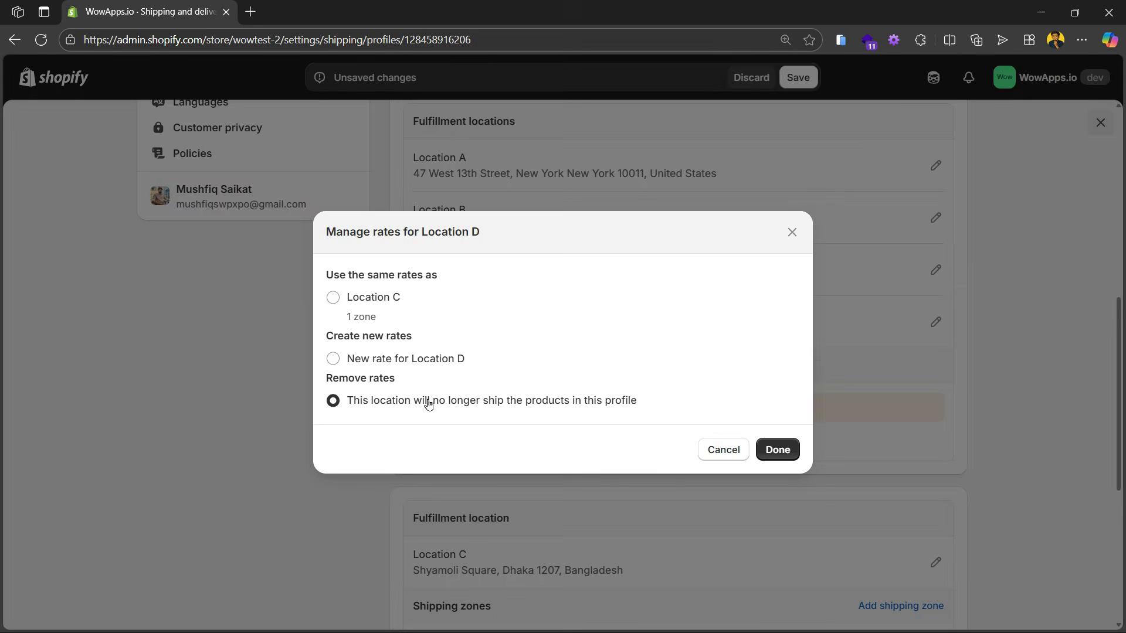
click(776, 453)
- Look at the options for adding rates to Location D among the locations the profile does not ship from
scroll(778, 456, down, 1)
scroll(778, 458, down, 5)
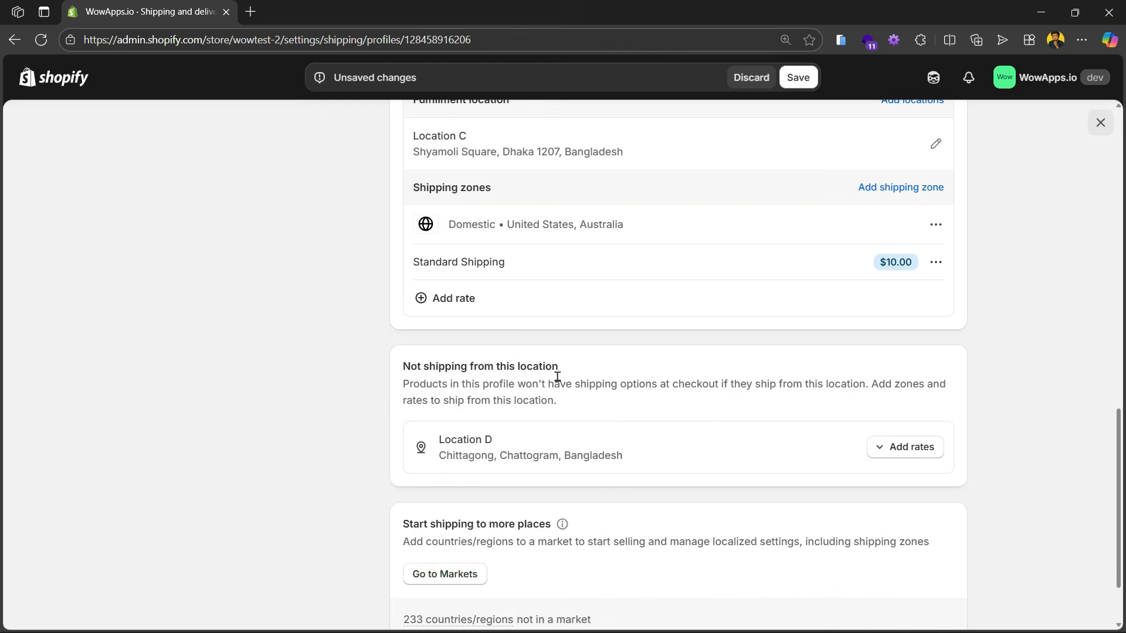
click(912, 453)
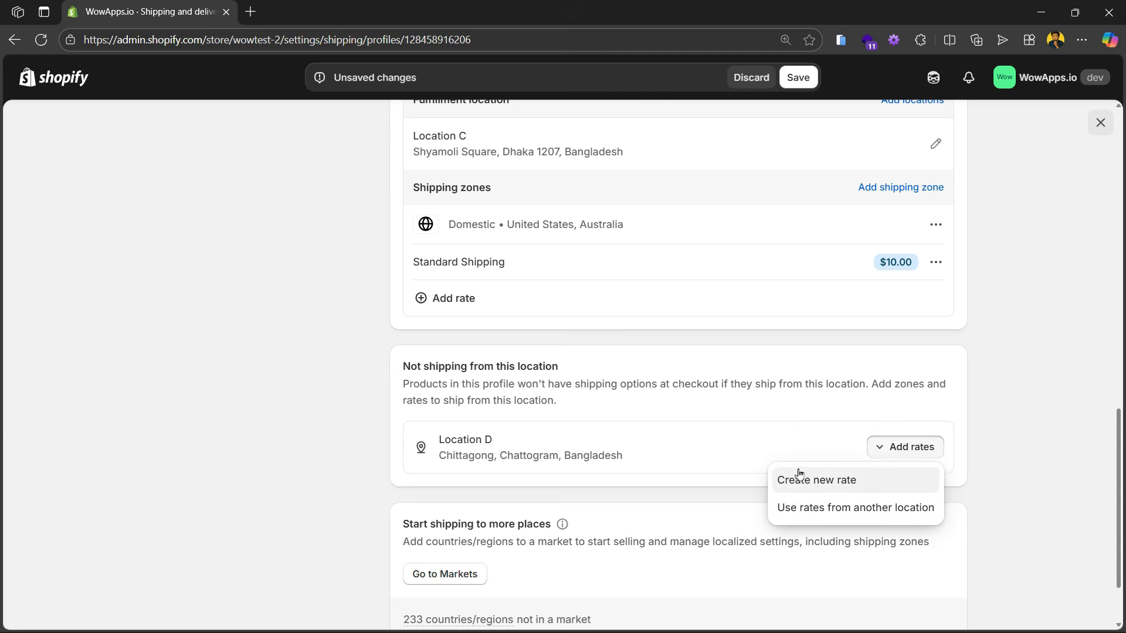
click(989, 415)
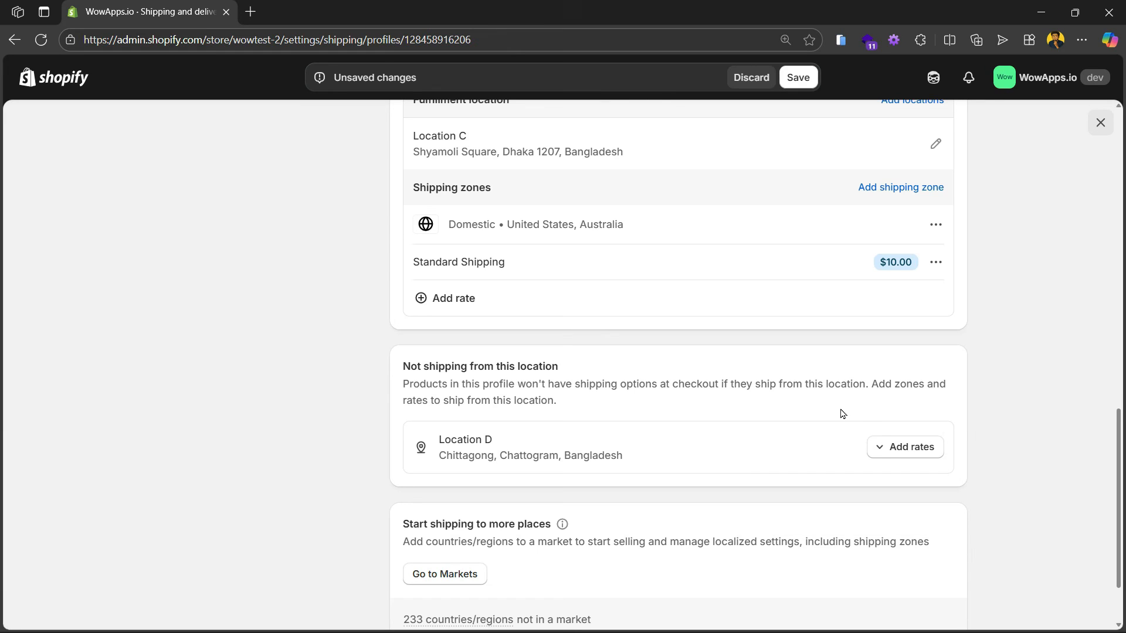
- Add a second shipping zone named Bangladesh to Location C, covering the country Bangladesh
scroll(842, 410, up, 6)
scroll(837, 412, down, 1)
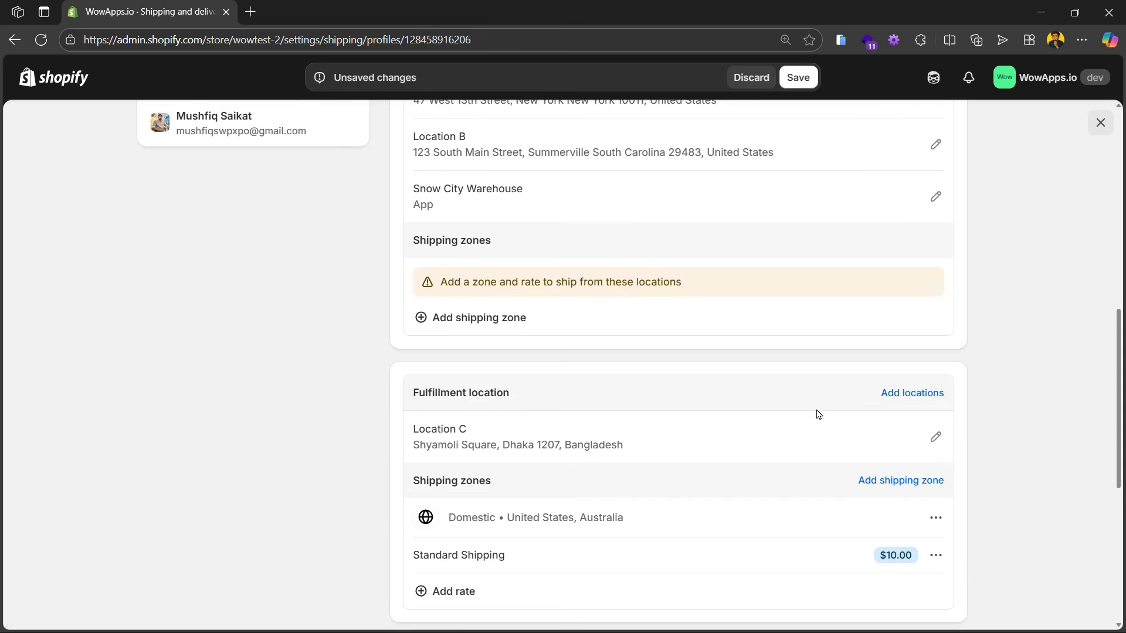
scroll(819, 415, down, 1)
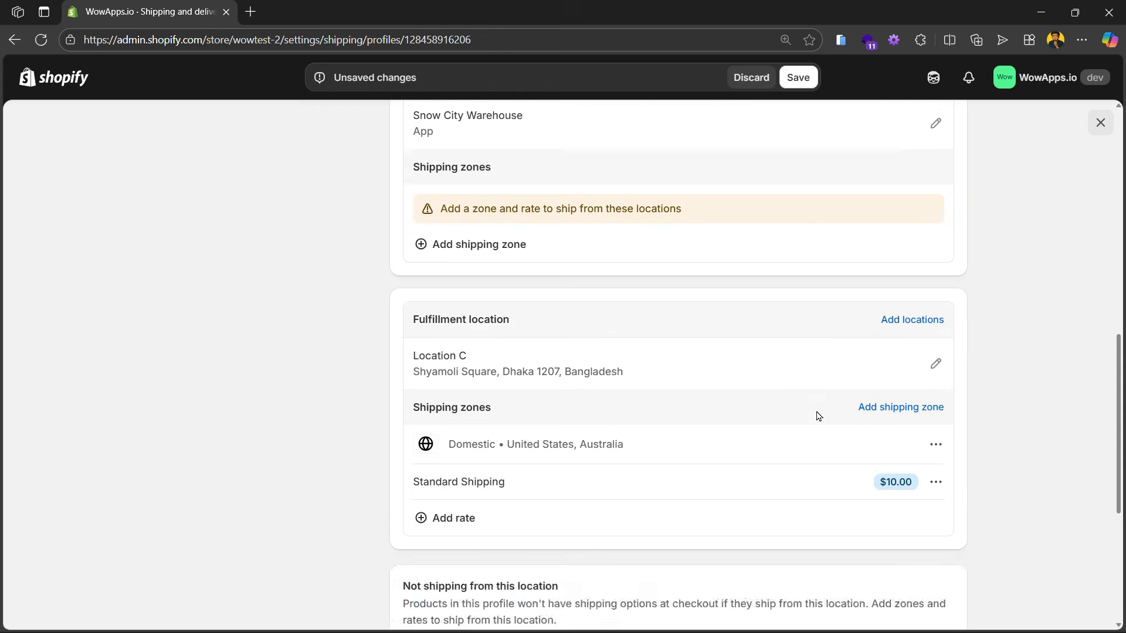
click(888, 409)
click(403, 207)
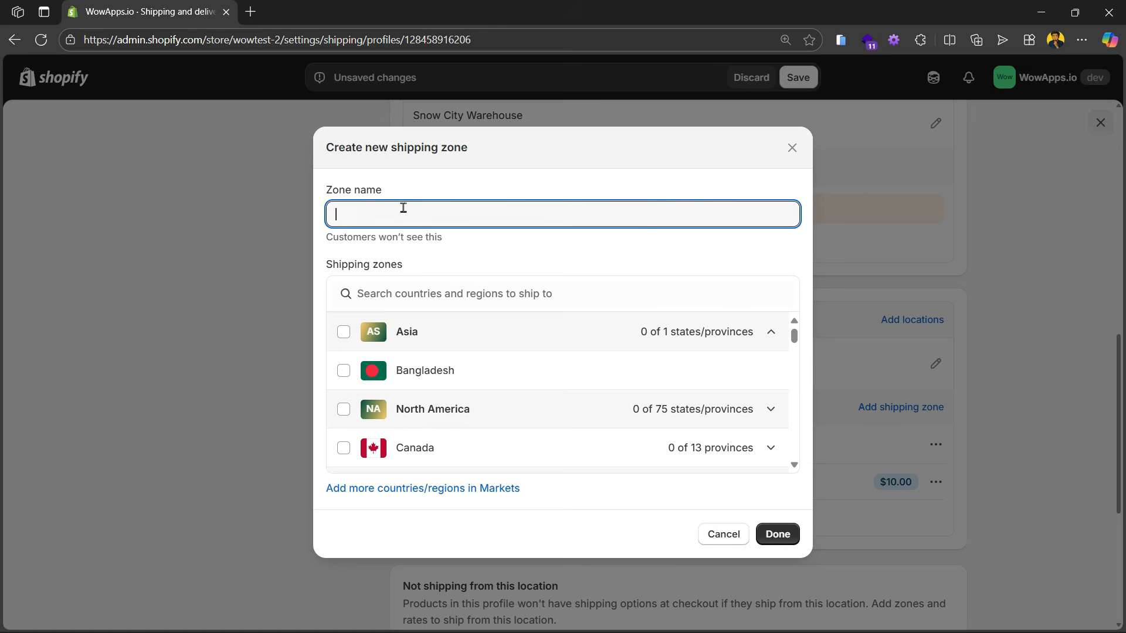
text(Bangladesh)
click(412, 374)
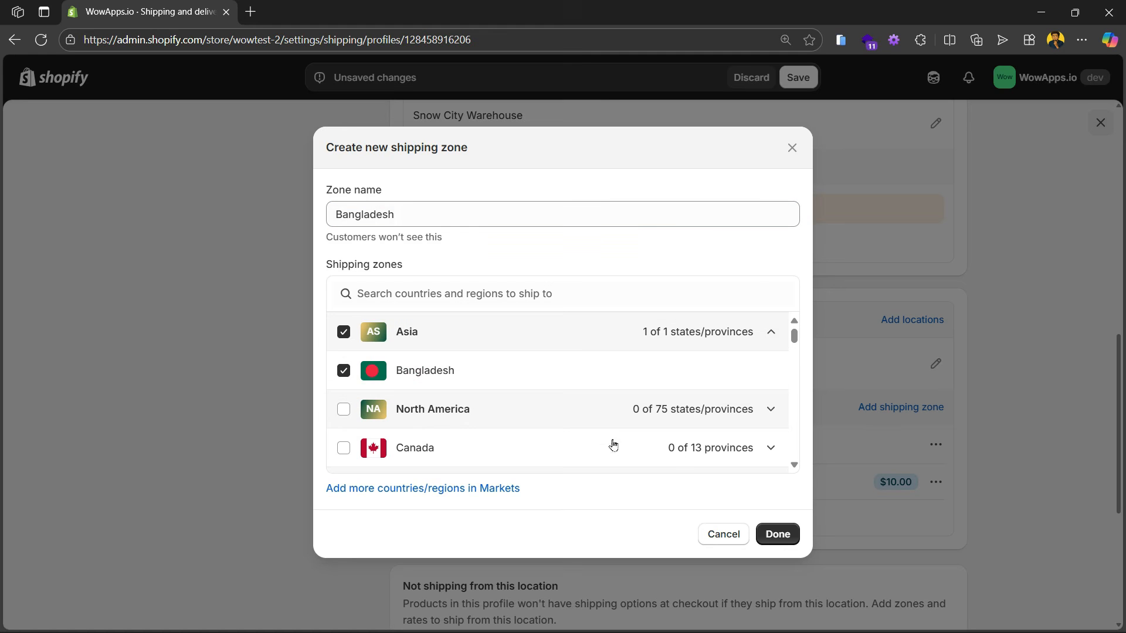
click(777, 534)
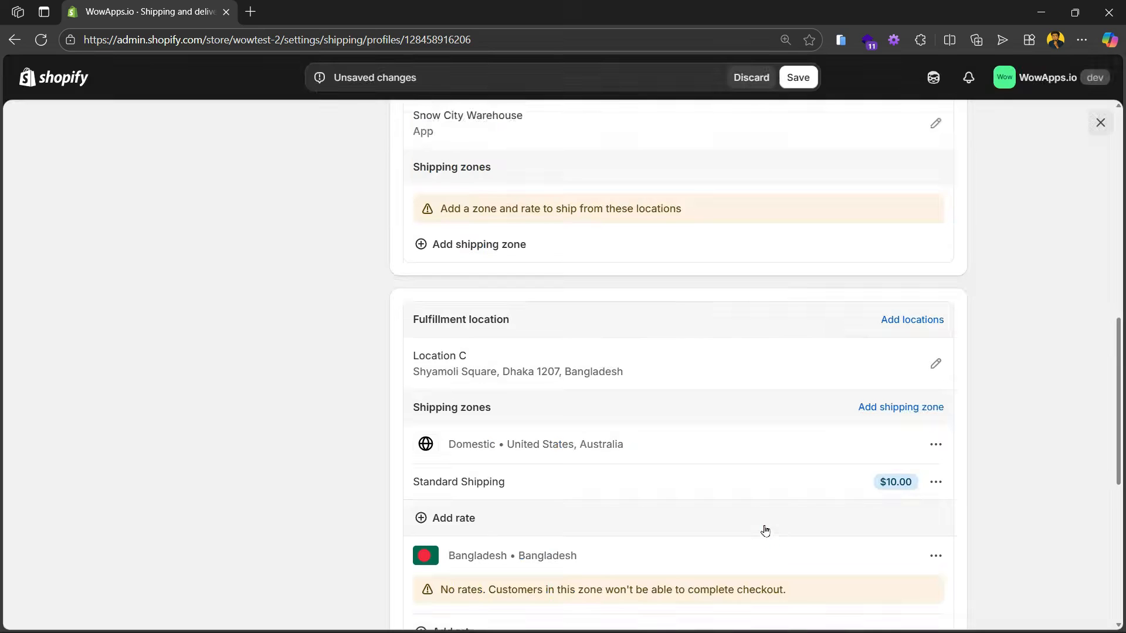
- Start a new rate for Location C's Bangladesh zone, check the carrier or app rate type and return to the flat rate
scroll(701, 490, down, 3)
click(465, 489)
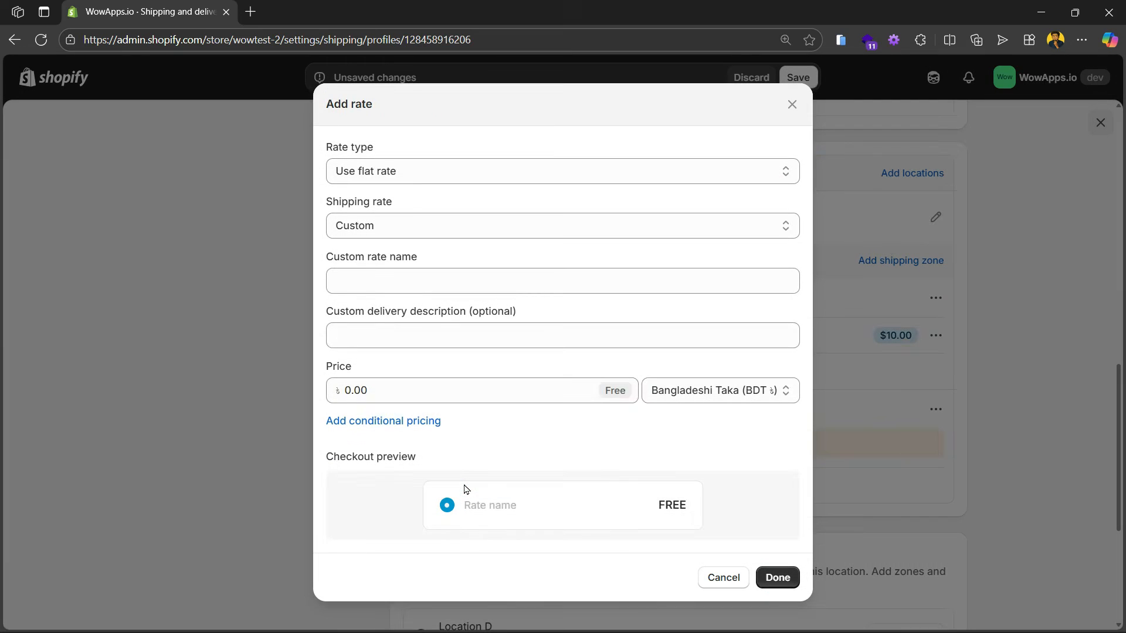
click(389, 171)
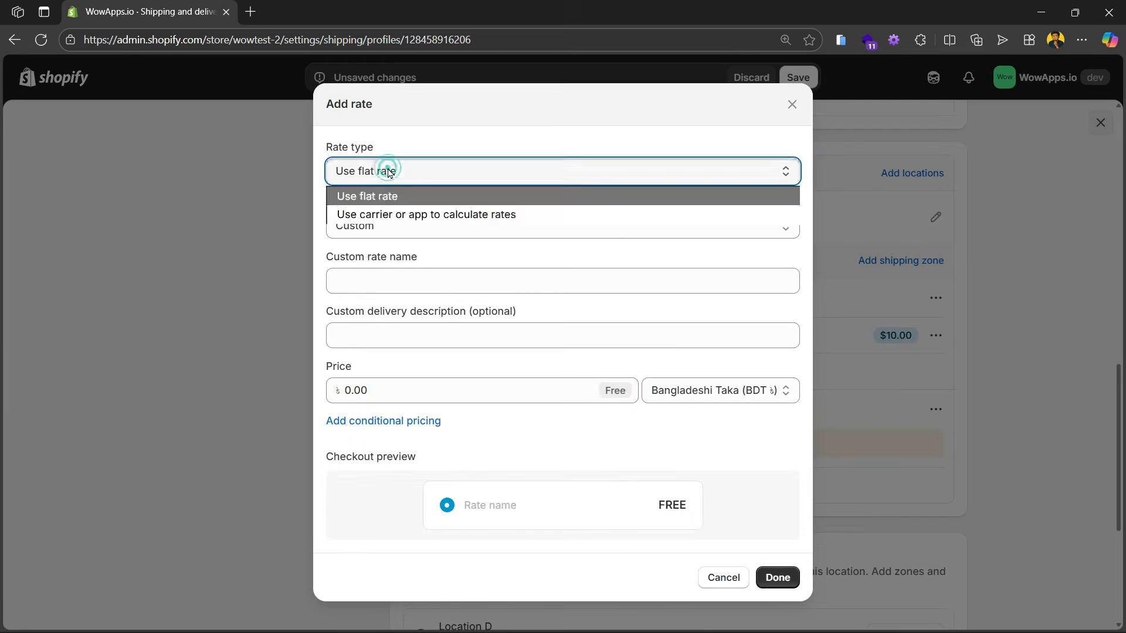
click(389, 215)
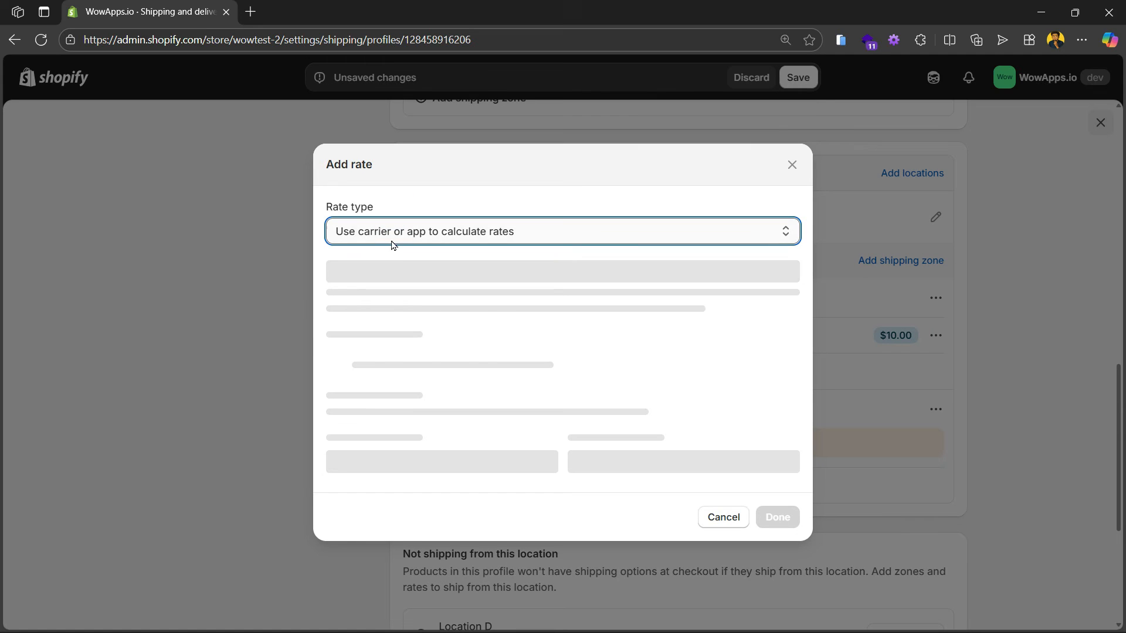
click(373, 311)
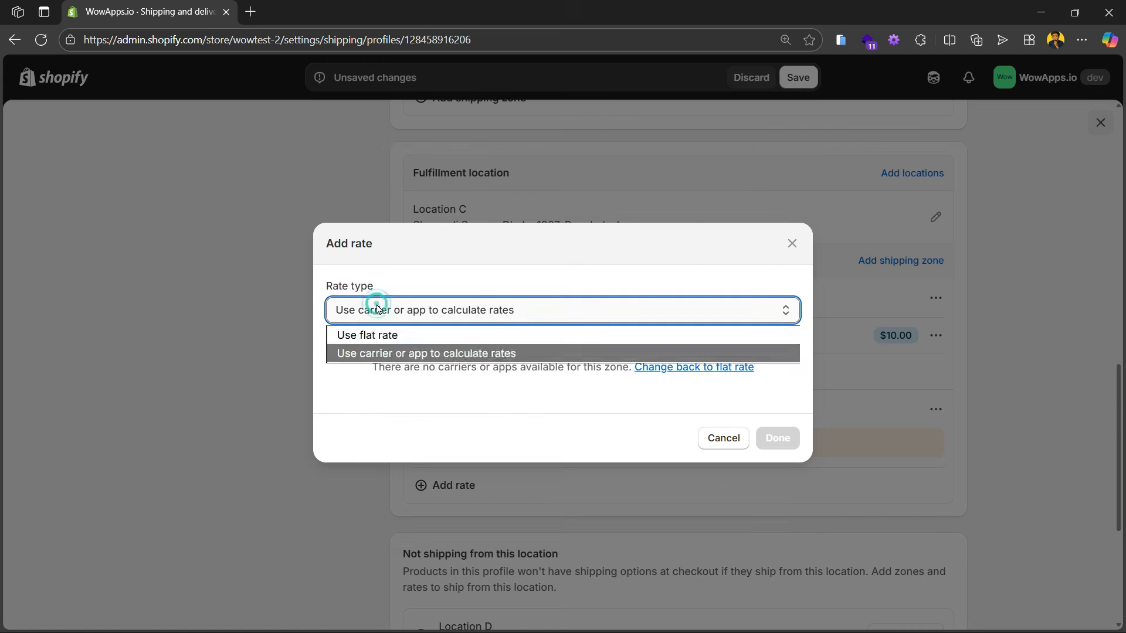
click(378, 339)
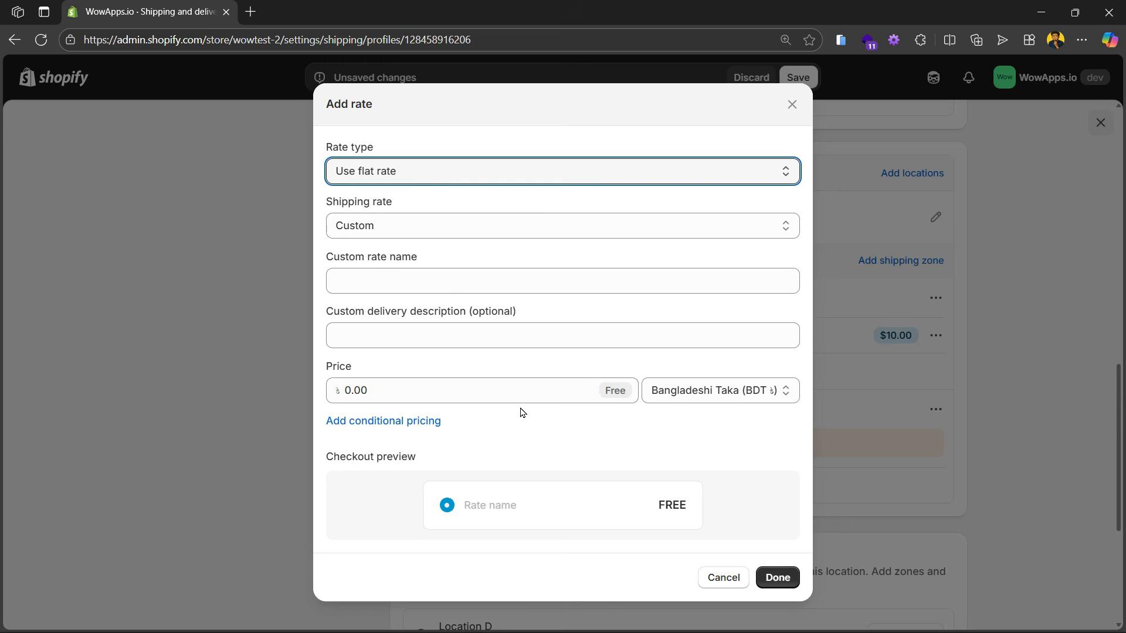
- Add conditional pricing based on order price to the Bangladesh rate, with a minimum price of 100 BDT
click(405, 423)
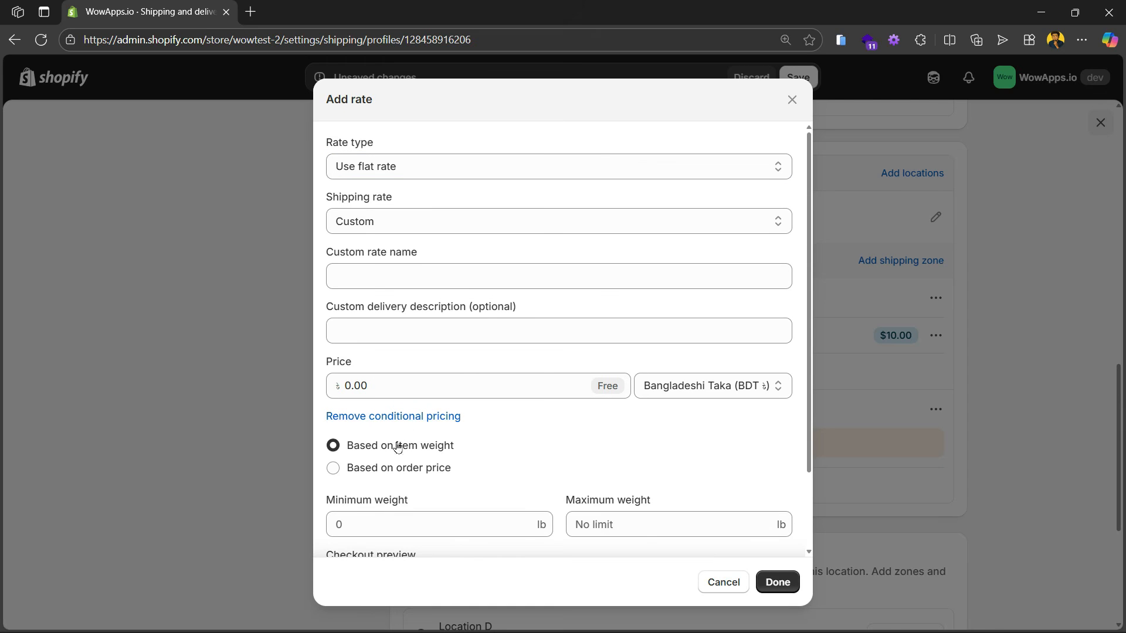
click(389, 467)
click(402, 531)
text(100)
scroll(515, 477, down, 2)
scroll(516, 469, up, 2)
- Name the Bangladesh rate Free Shipping, leave its price at 0.00 and add it to the zone
click(388, 279)
text(Free Shipping)
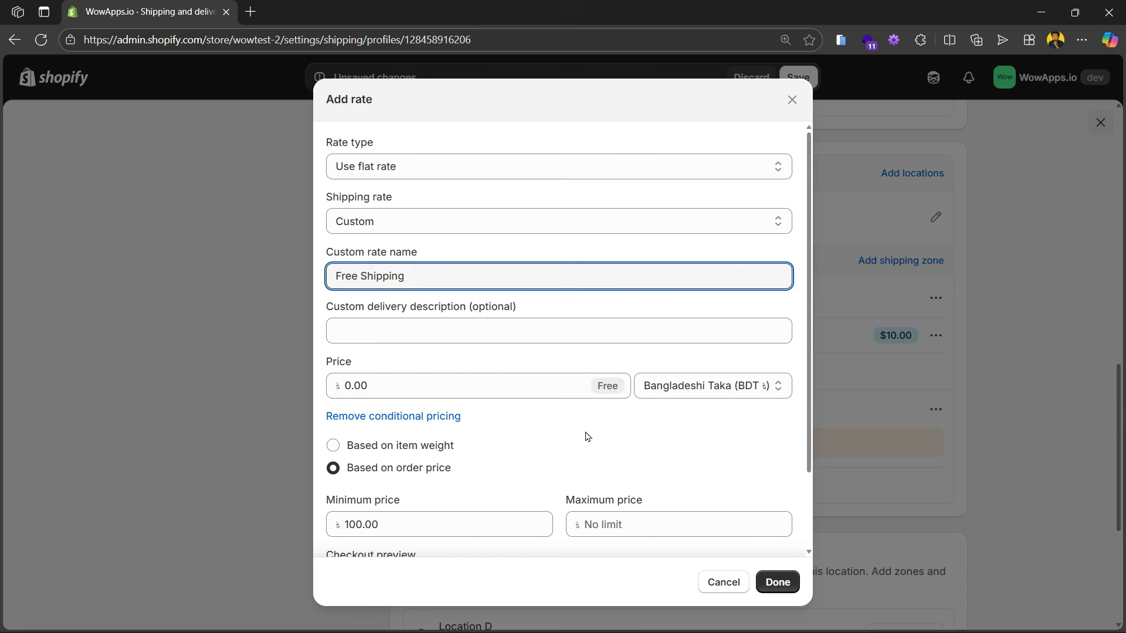
scroll(587, 437, down, 2)
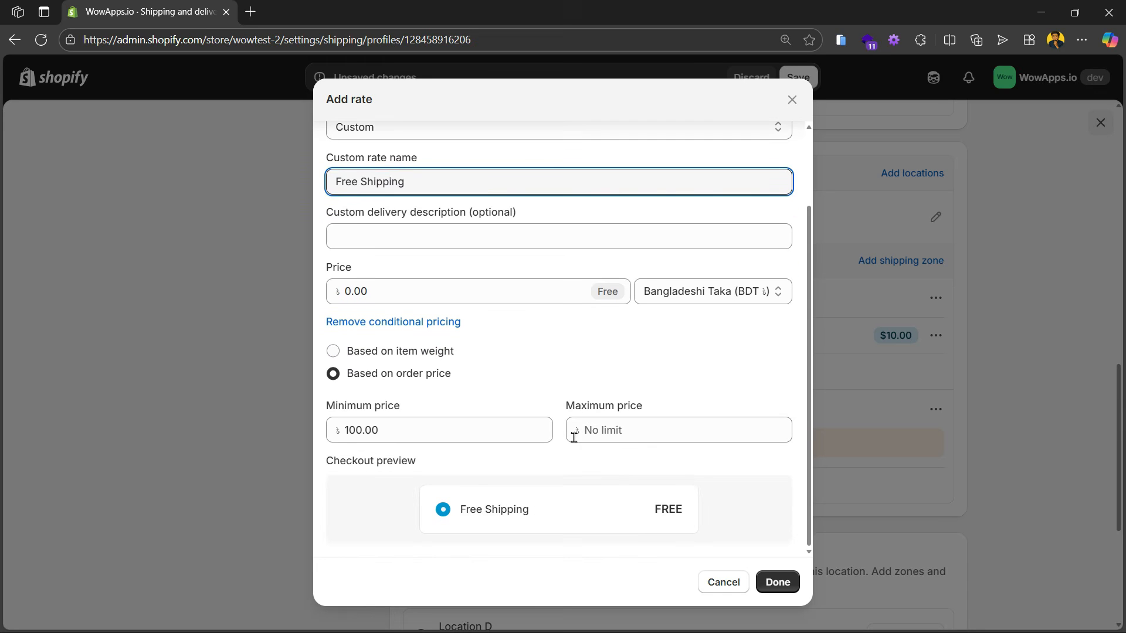
click(512, 292)
click(544, 336)
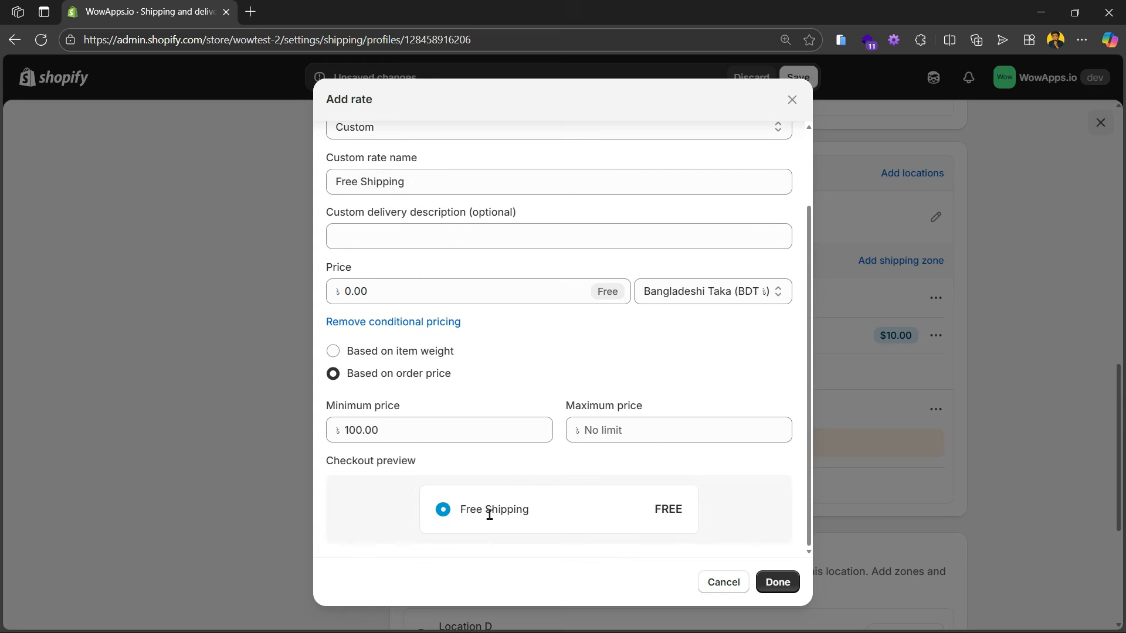
click(778, 581)
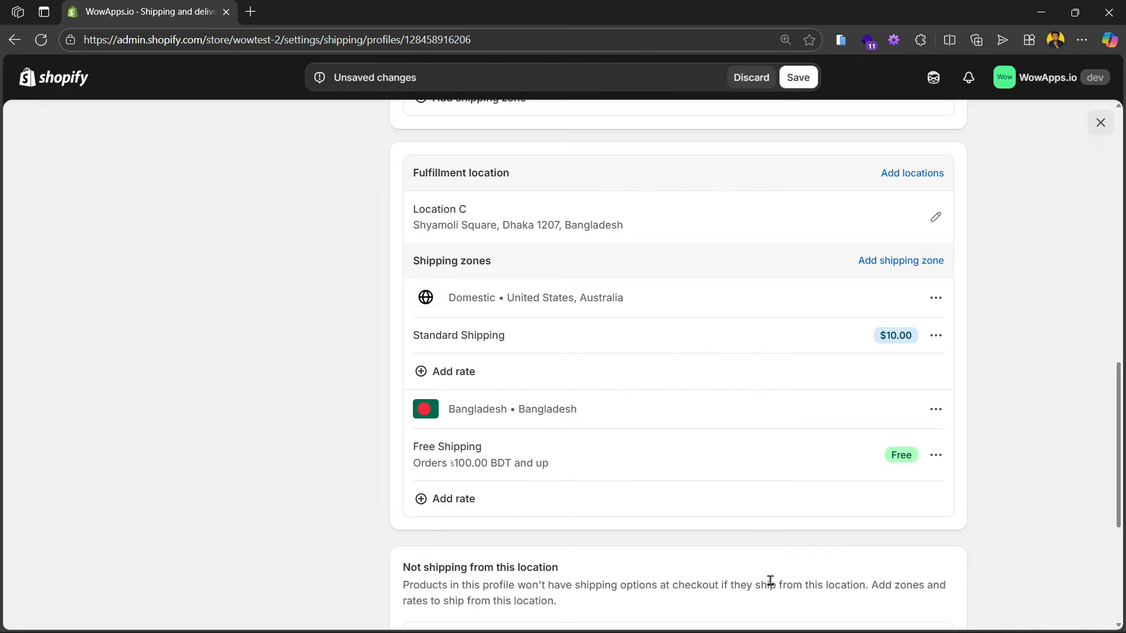
- Save the changes to the Fragile Products profile and return to the Shipping and delivery settings
scroll(771, 580, up, 15)
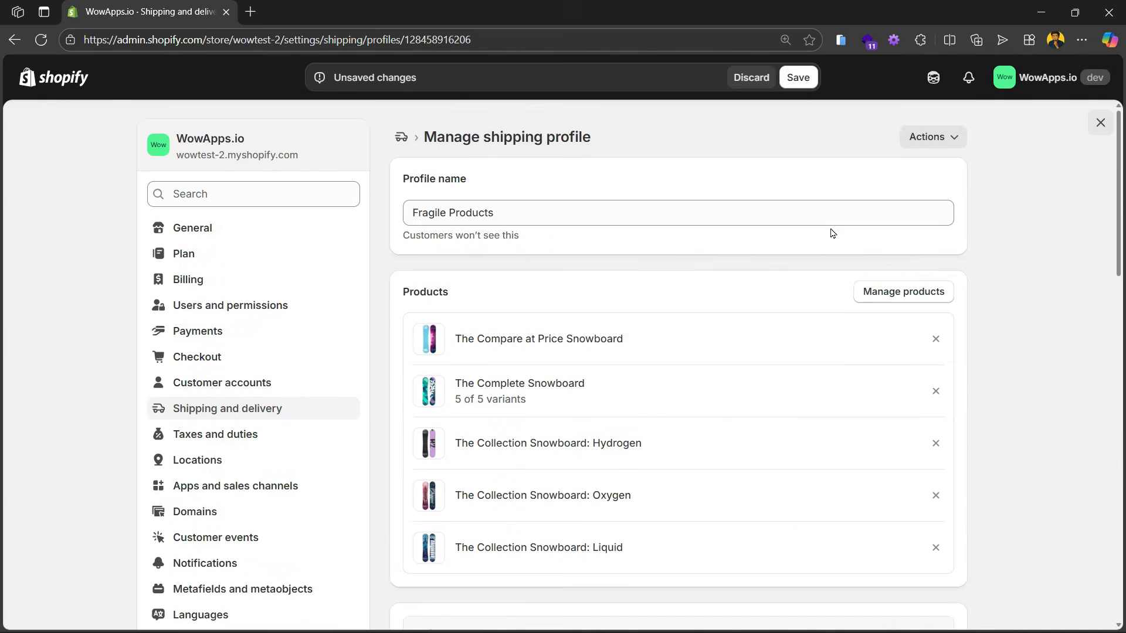
click(799, 77)
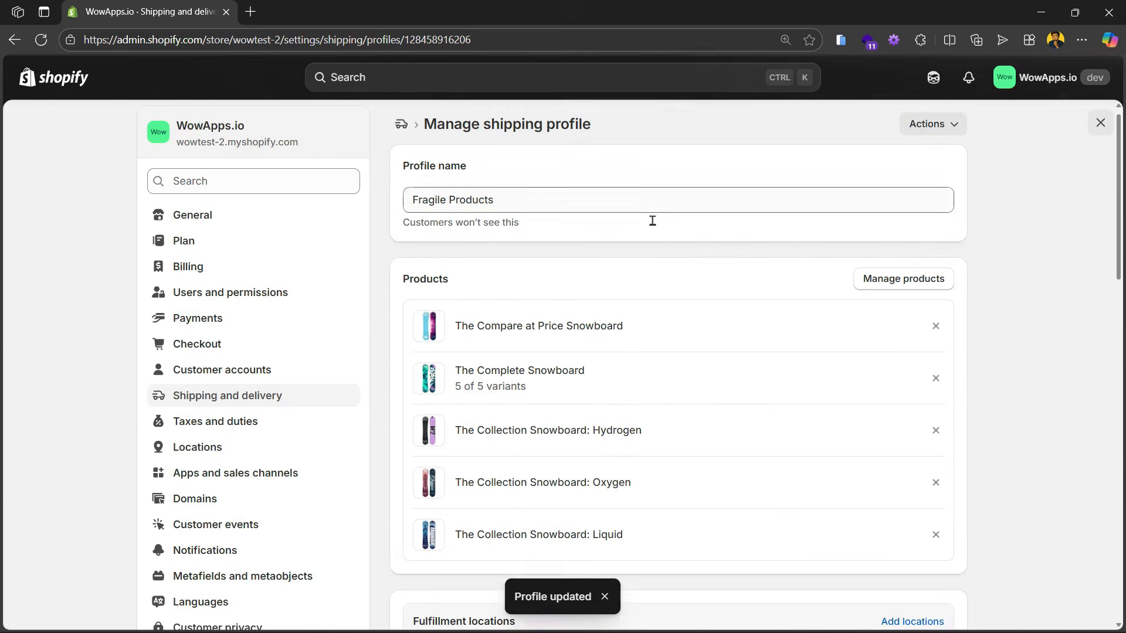
scroll(461, 374, down, 4)
scroll(622, 326, down, 9)
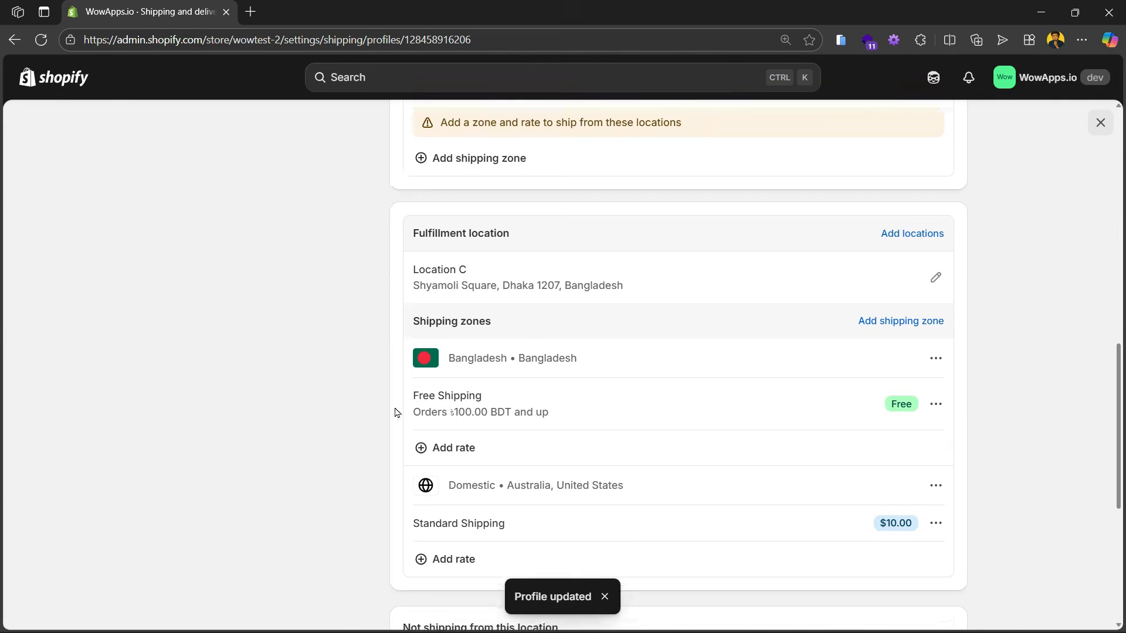
scroll(593, 352, up, 11)
scroll(580, 309, up, 3)
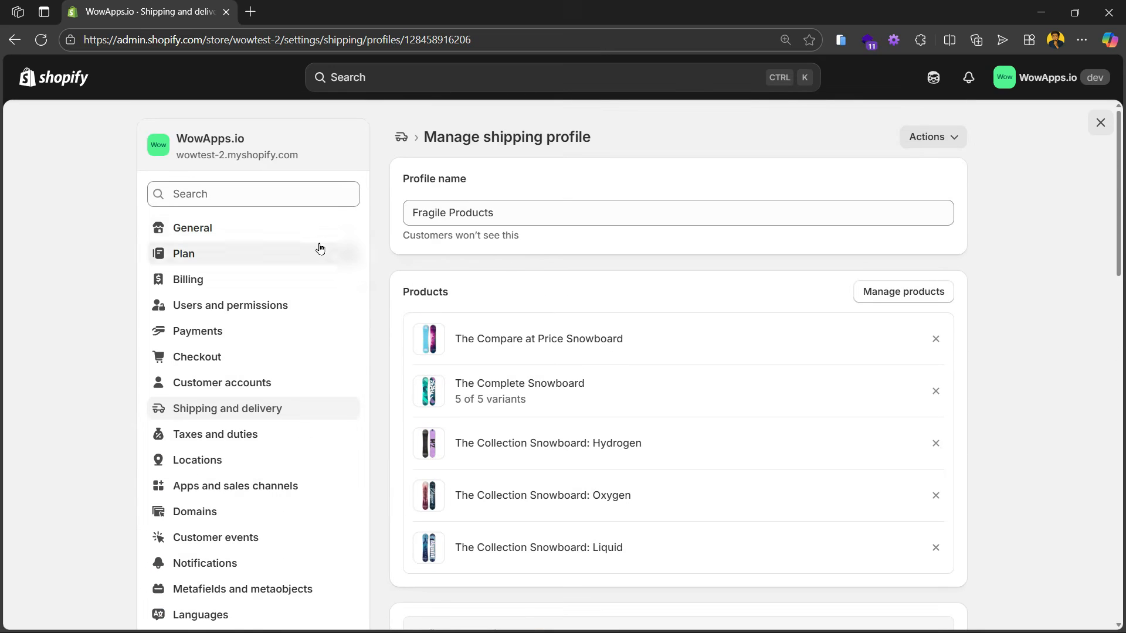
key(alt+Left)
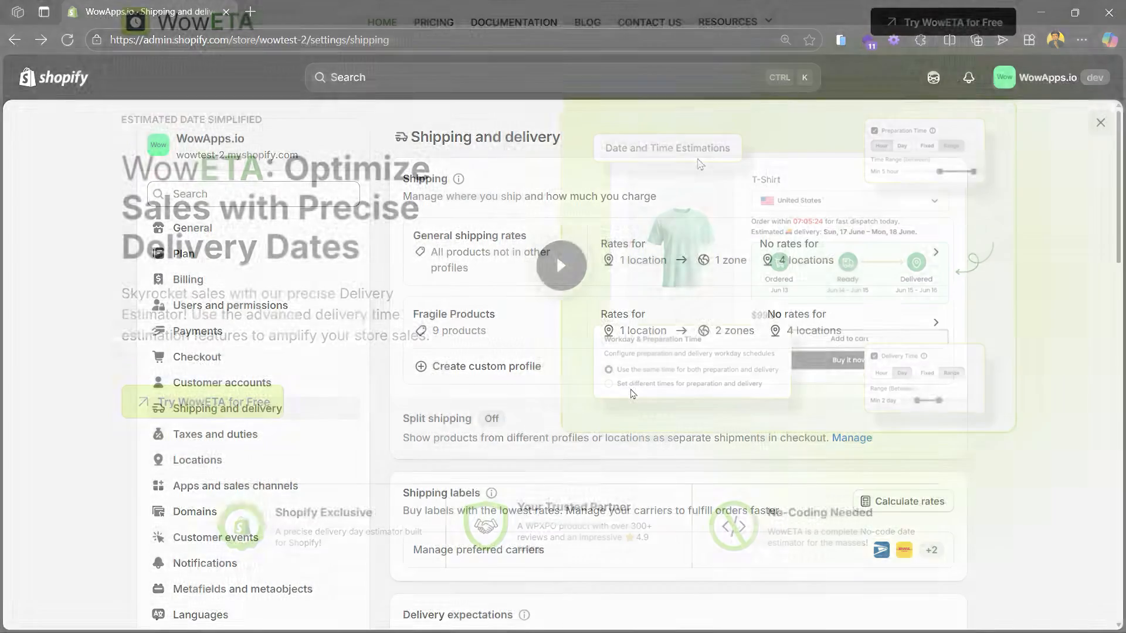
- Read through the WowETA website's key features and its sections on delivery estimates, no-code setup and custom delivery rules
scroll(698, 163, down, 2)
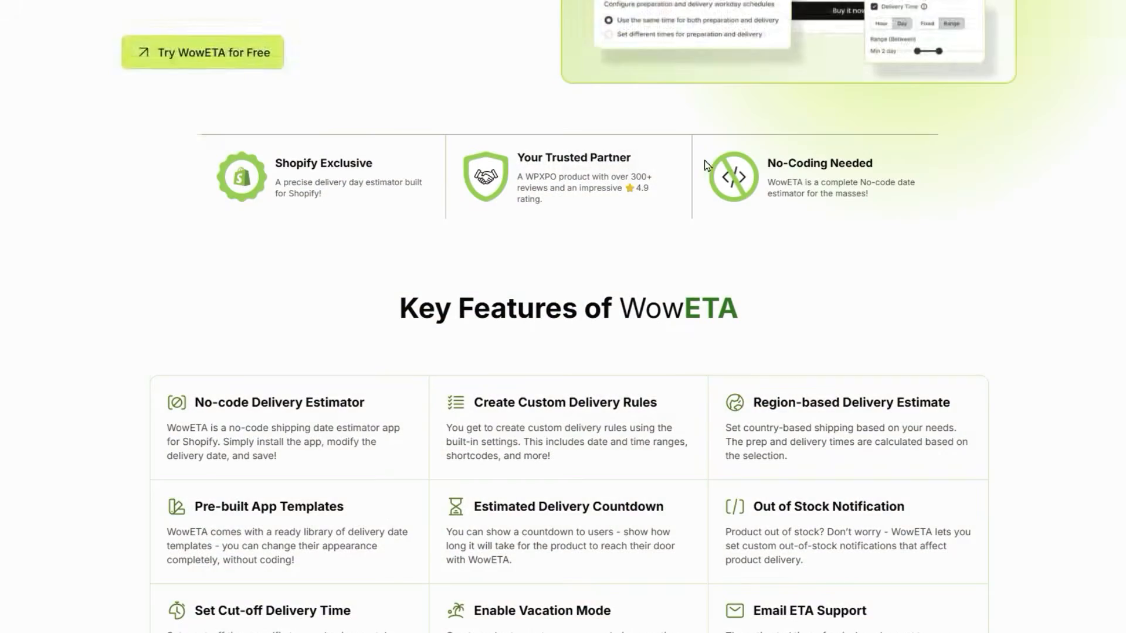
scroll(706, 165, down, 1)
scroll(705, 161, down, 2)
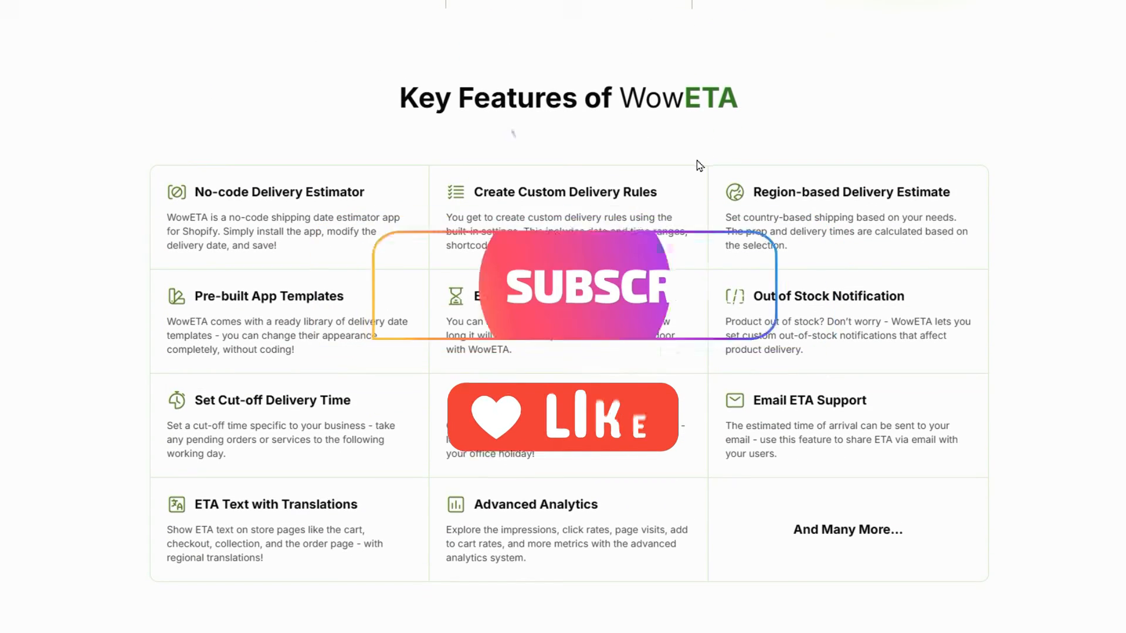
scroll(696, 160, down, 3)
scroll(697, 160, down, 1)
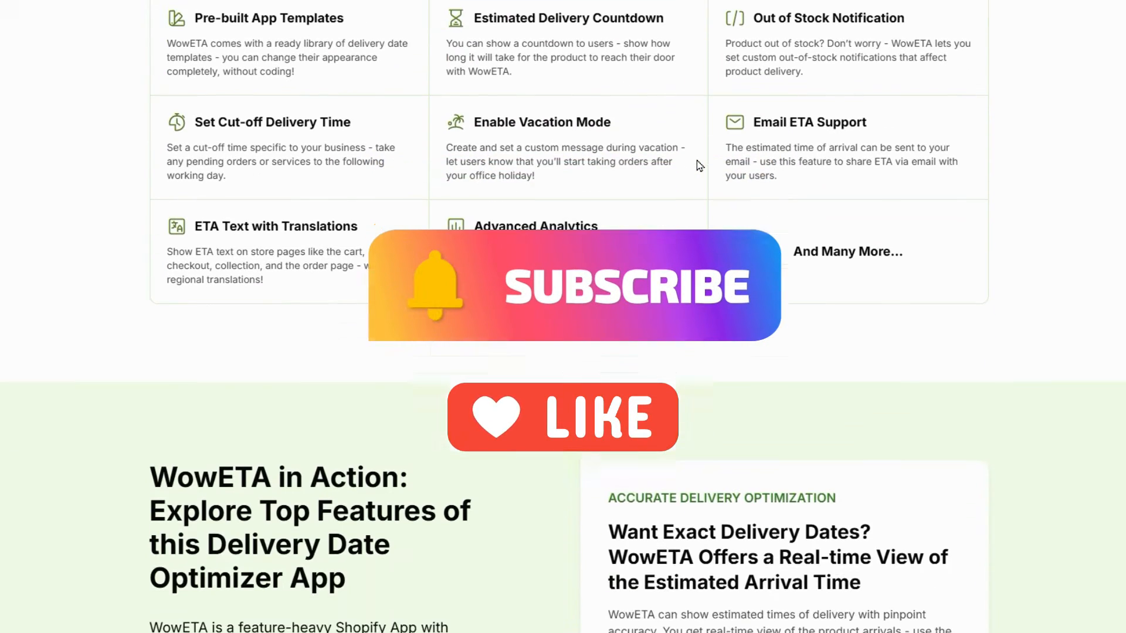
scroll(697, 160, down, 1)
scroll(700, 166, down, 2)
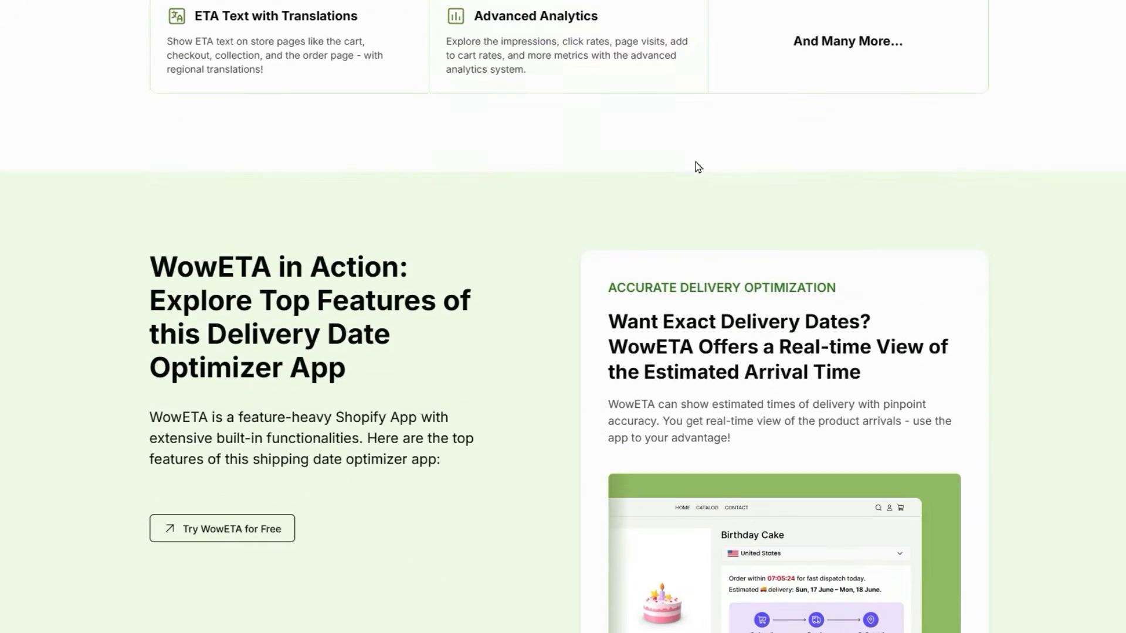
scroll(694, 167, down, 3)
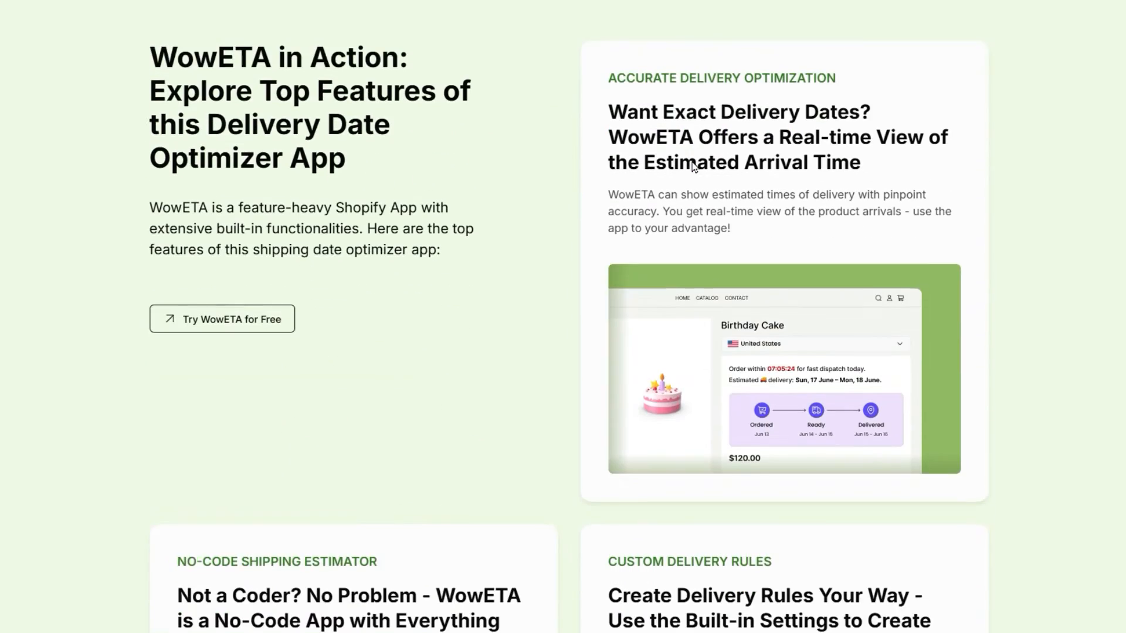
scroll(693, 167, down, 3)
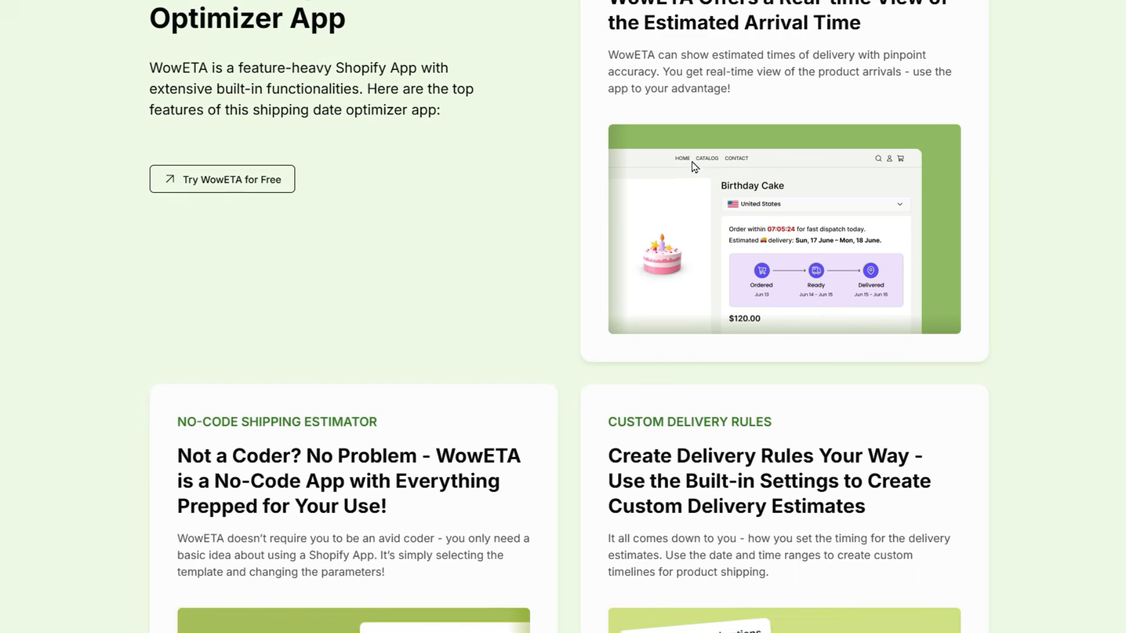
scroll(694, 167, down, 1)
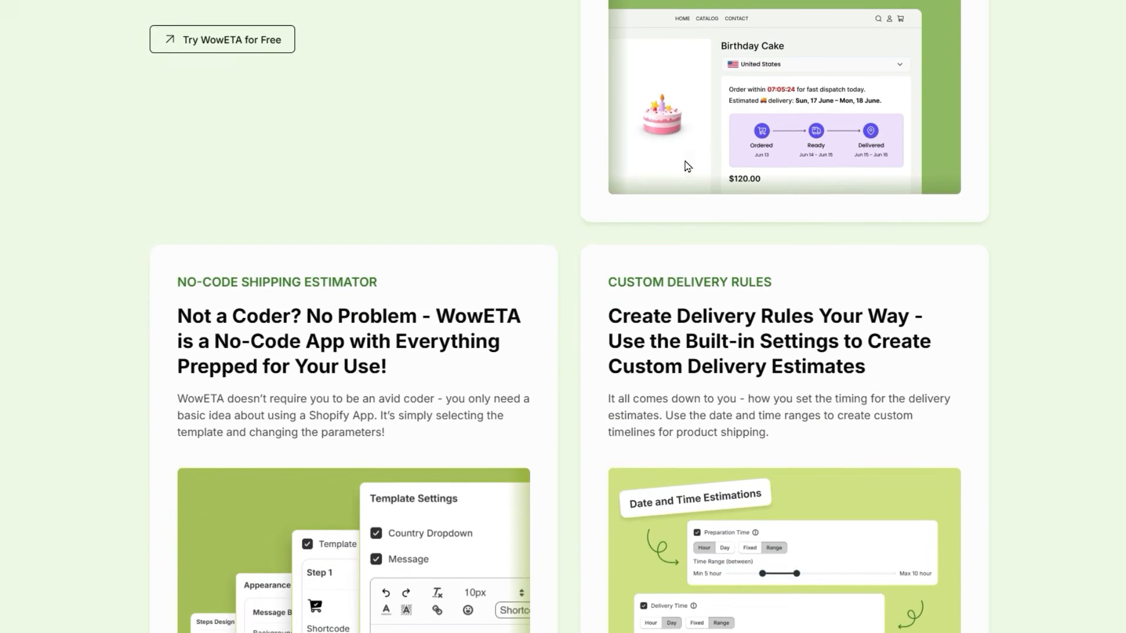
scroll(688, 167, down, 2)
scroll(688, 166, down, 2)
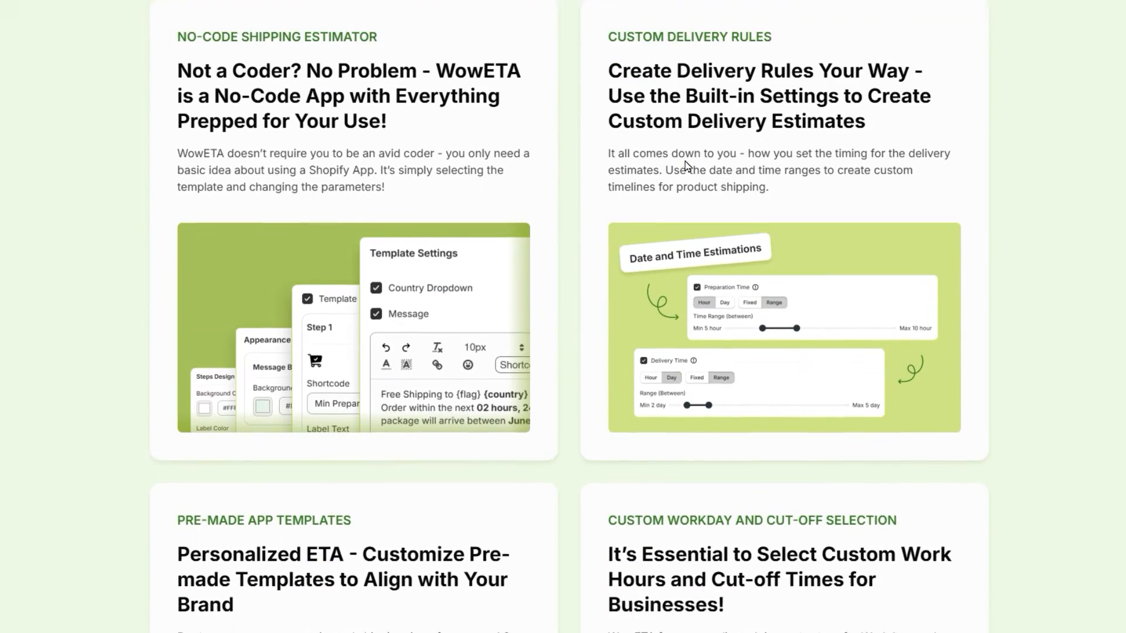